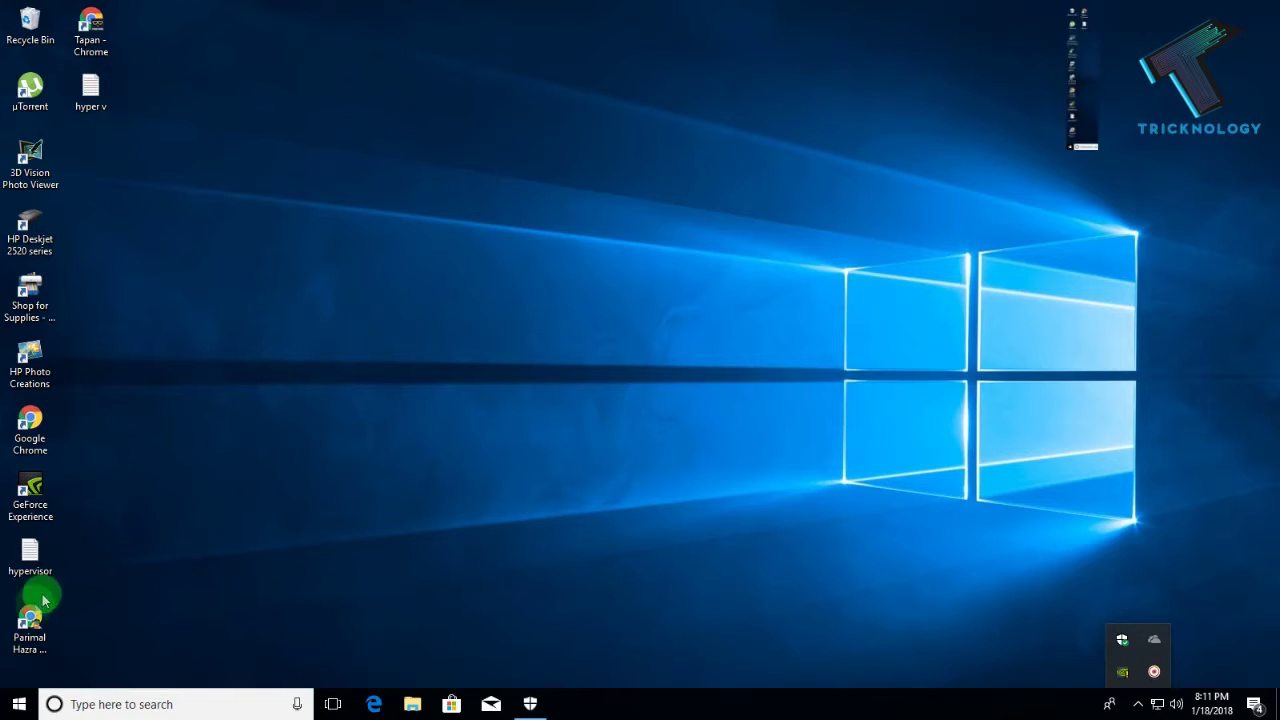
Step: Search Start for 'CONTROL' and open Control Panel from the results
{"action": "left_click", "coordinate": [18, 704]}
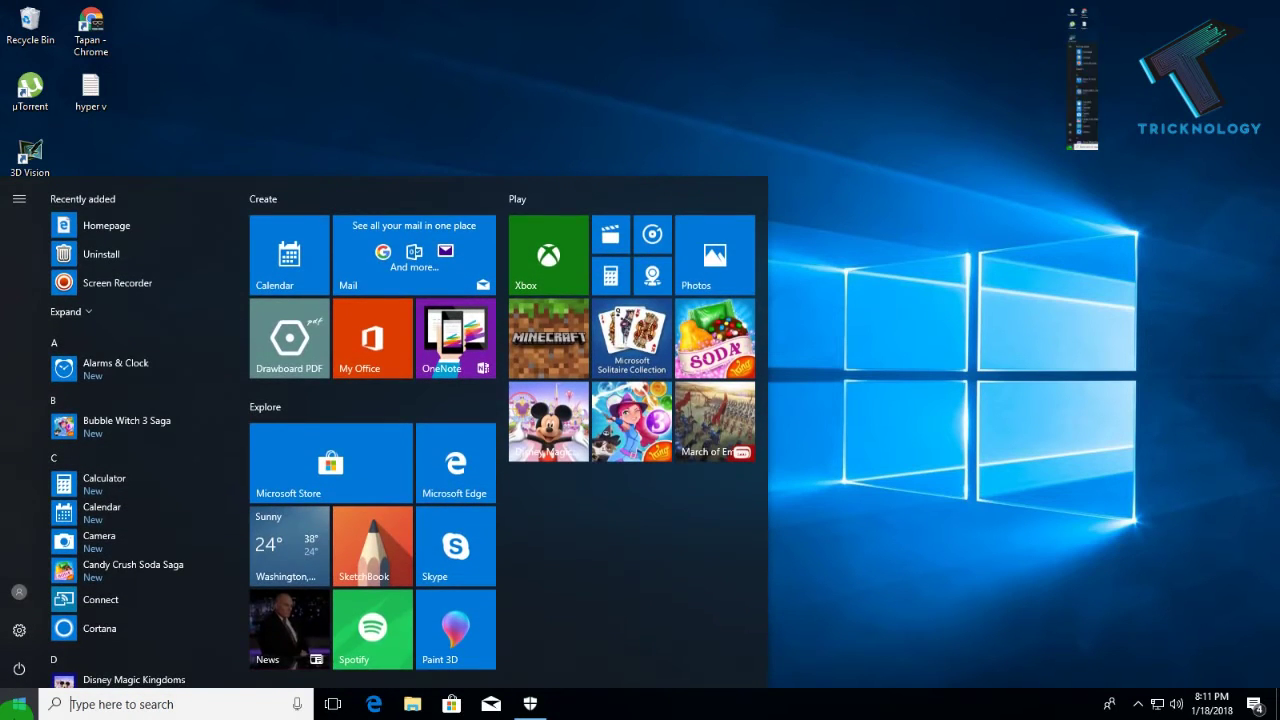
{"action": "type", "text": "CONTRO"}
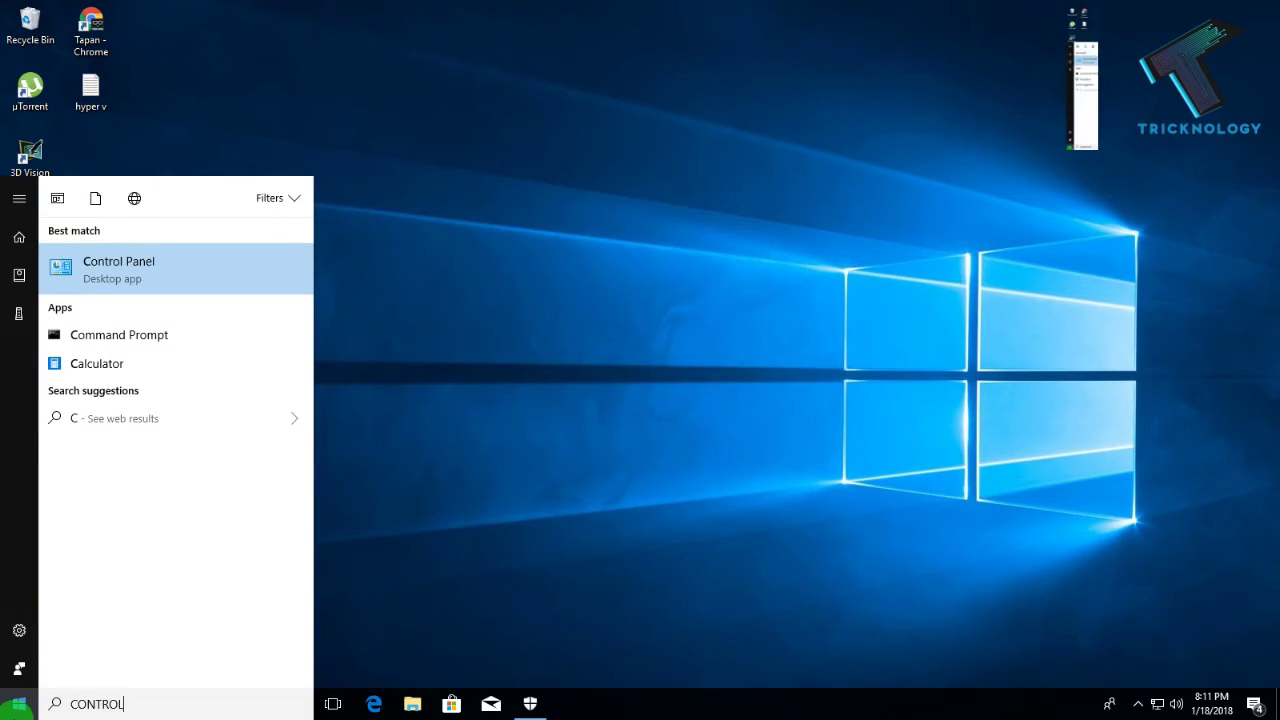
{"action": "type", "text": "L"}
{"action": "left_click", "coordinate": [110, 275]}
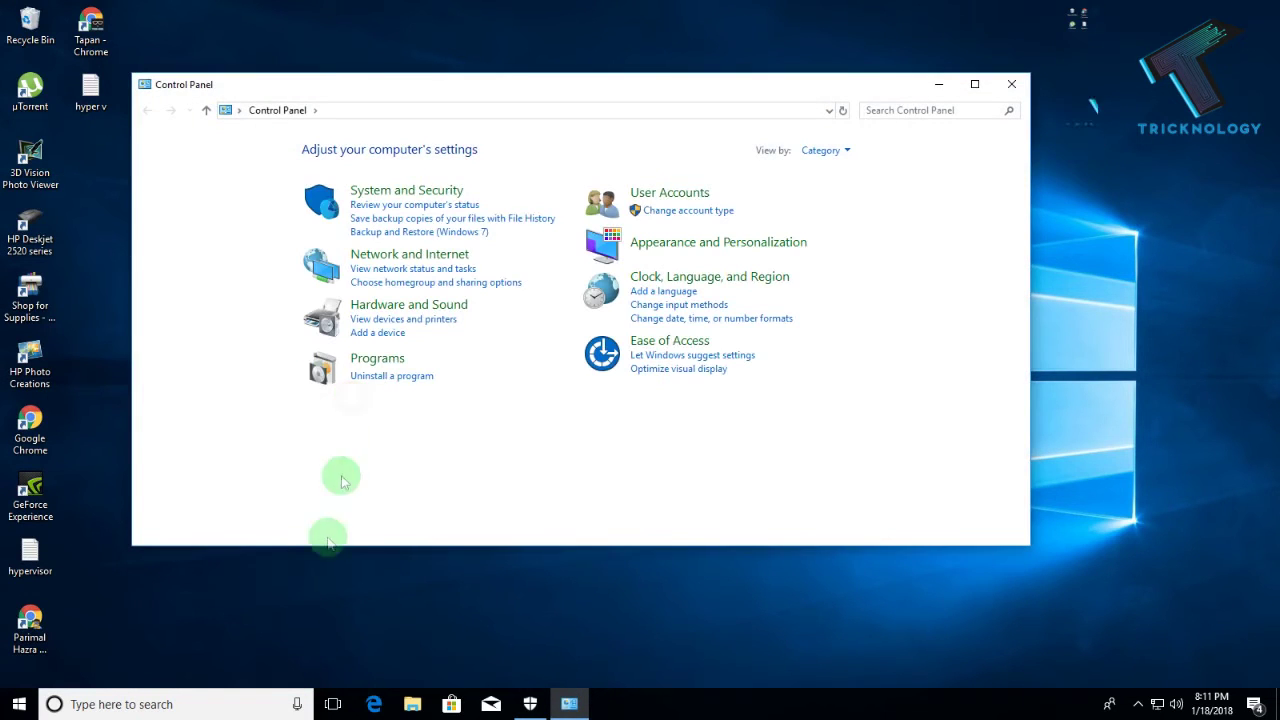
{"action": "left_click", "coordinate": [321, 578]}
Step: Launch Control Panel again by running 'control panel' from the Run dialog
{"action": "key", "text": "super+r"}
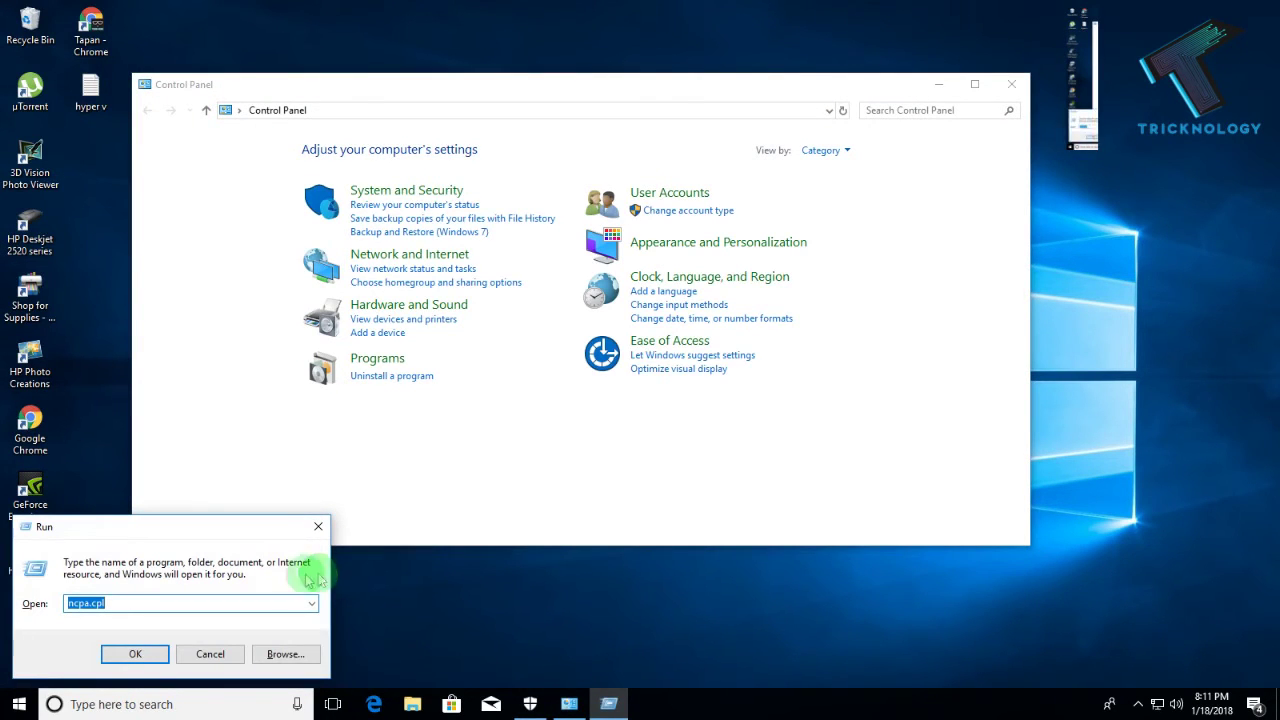
{"action": "type", "text": "CON"}
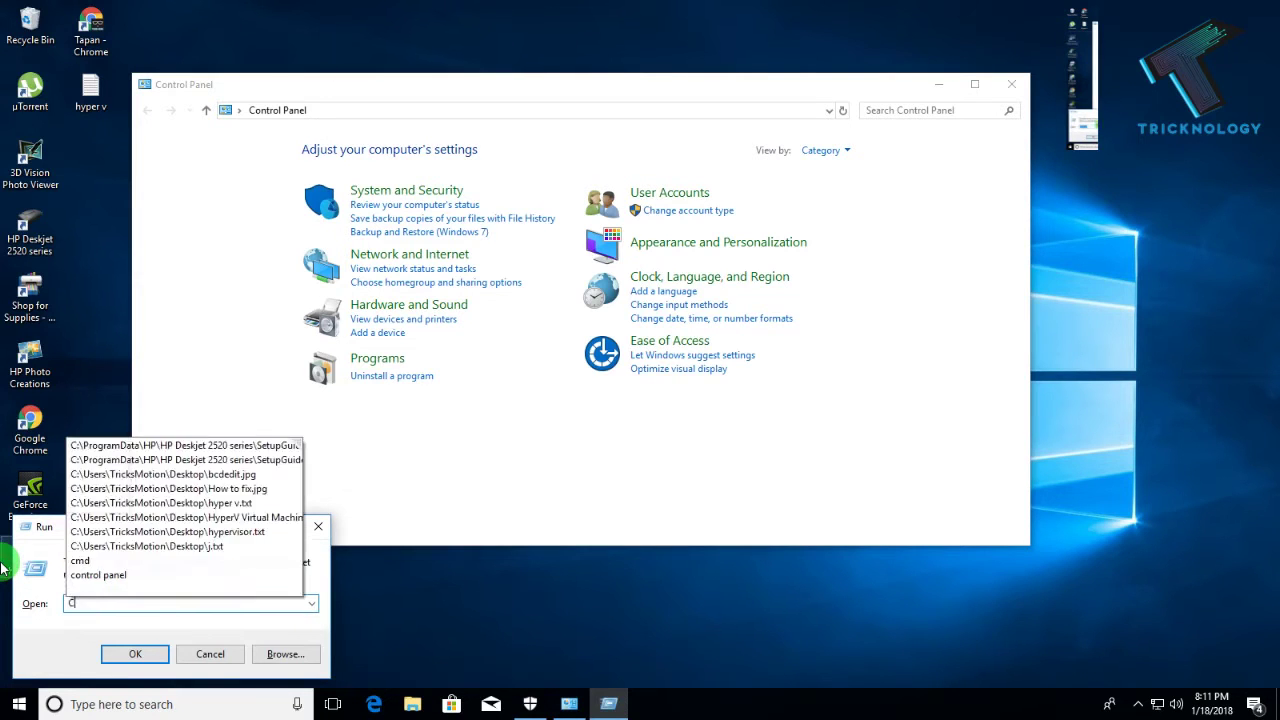
{"action": "key", "text": "BackSpace"}
{"action": "key", "text": "BackSpace"}
{"action": "key", "text": "BackSpace"}
{"action": "type", "text": "con"}
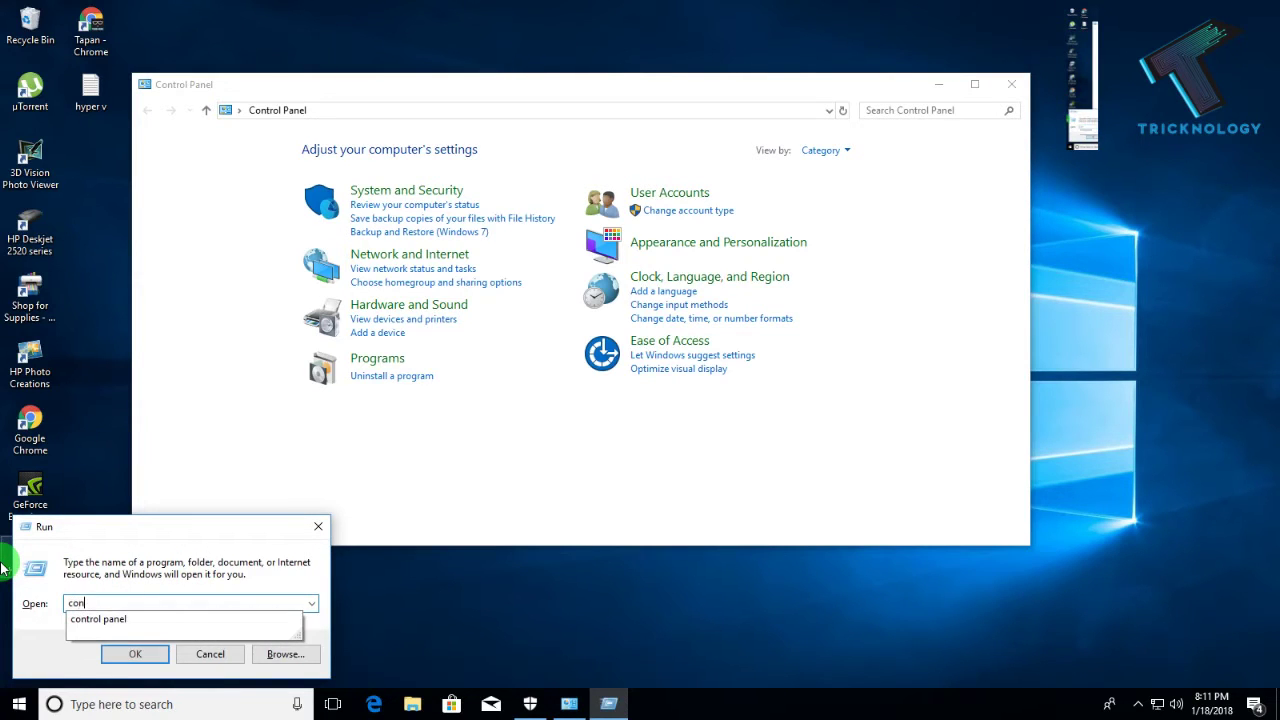
{"action": "type", "text": "tr"}
{"action": "key", "text": "Down"}
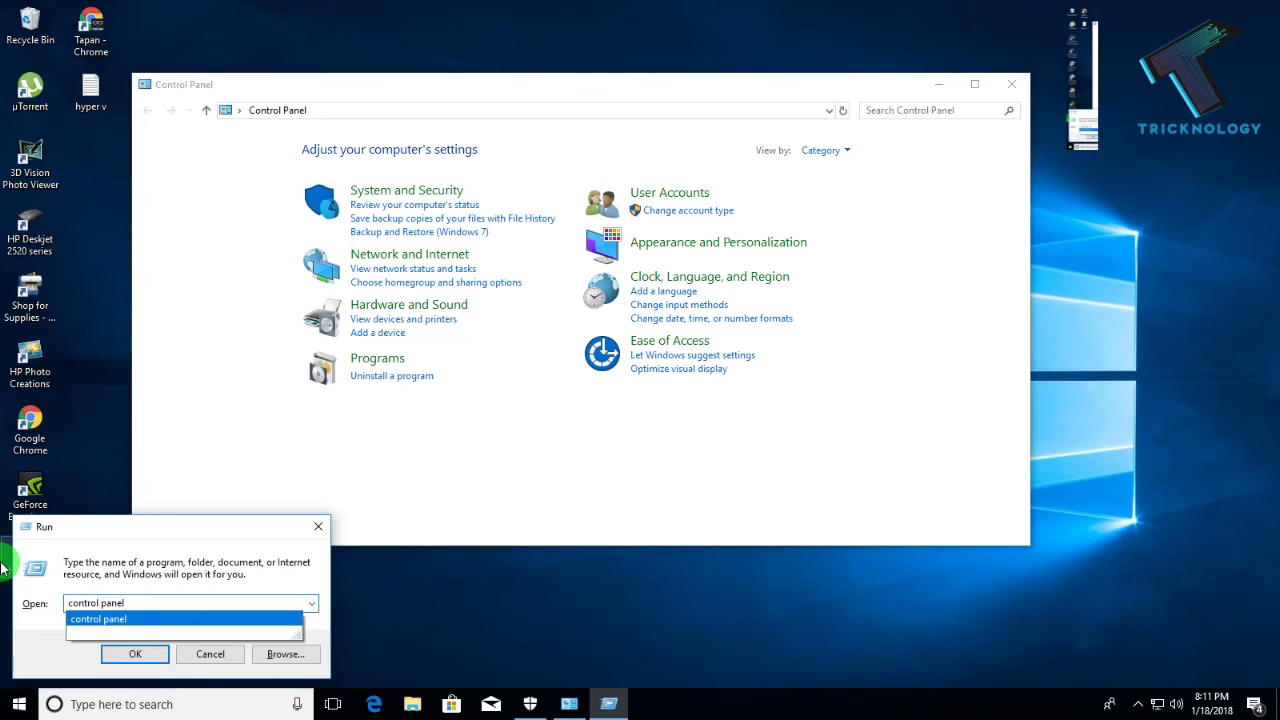
{"action": "left_click", "coordinate": [84, 667]}
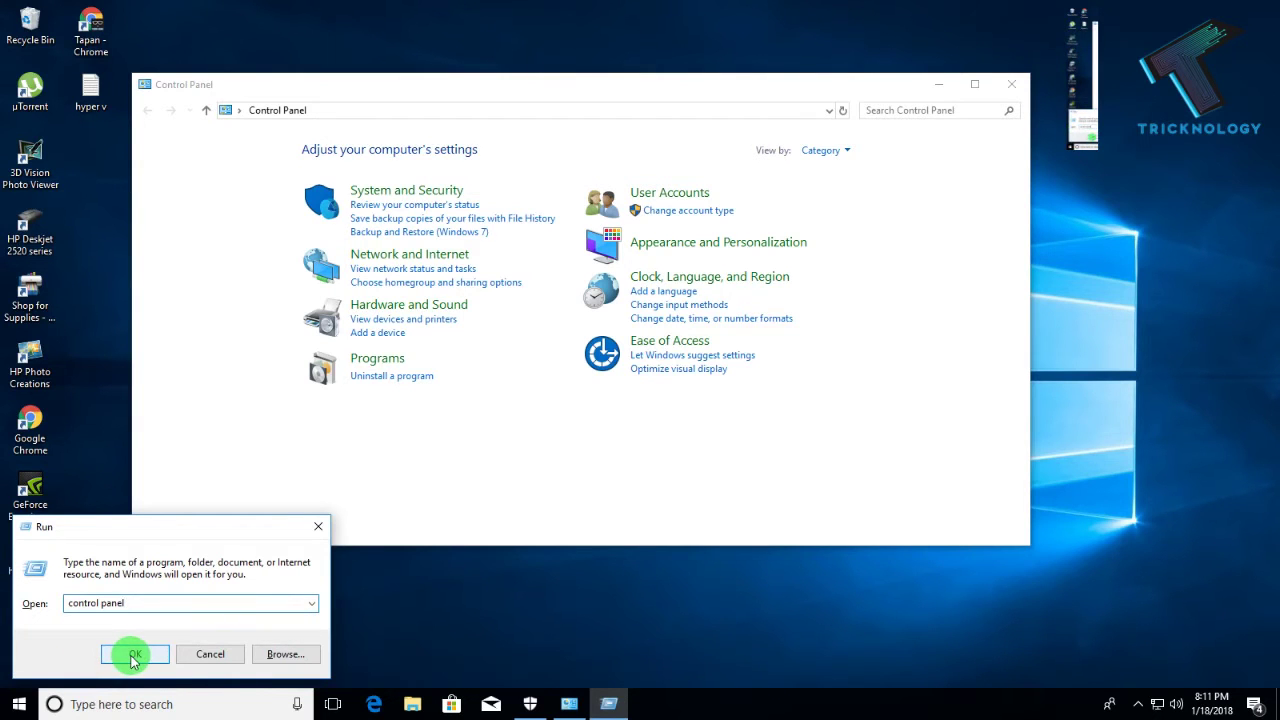
{"action": "left_click", "coordinate": [131, 656]}
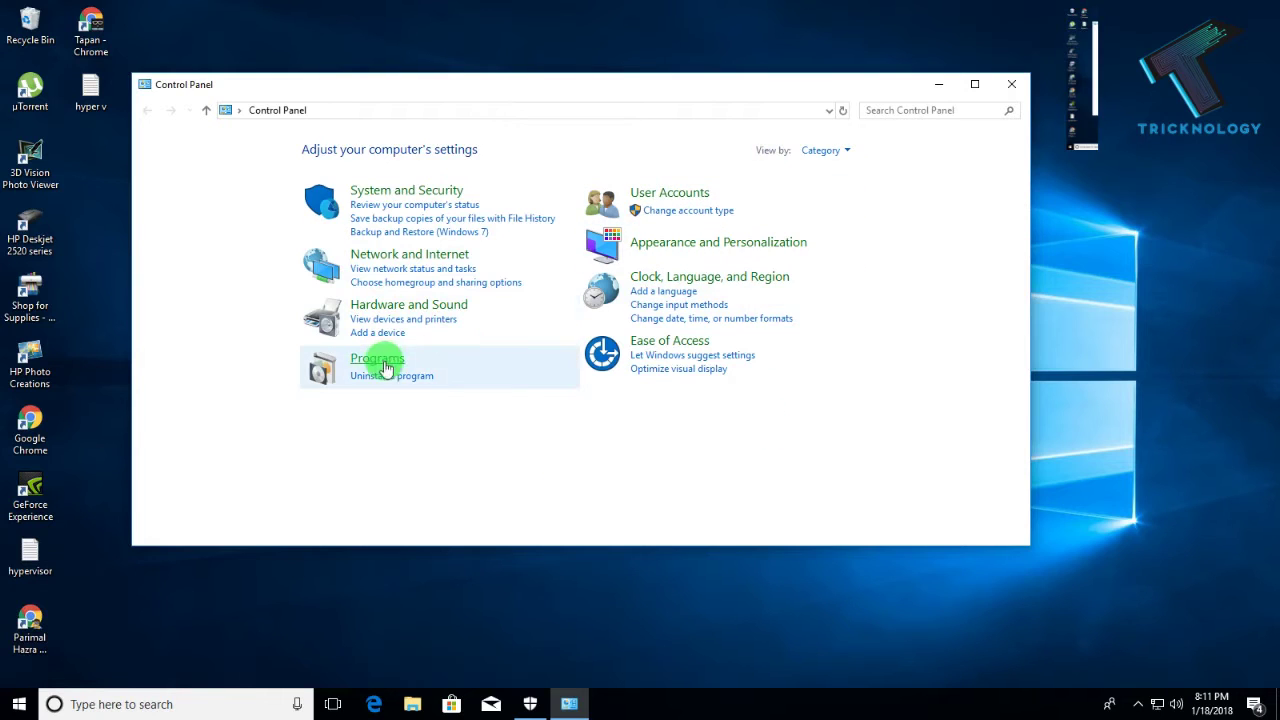
Step: Keep Category view and open Turn Windows features on or off under Programs
{"action": "left_click", "coordinate": [830, 152]}
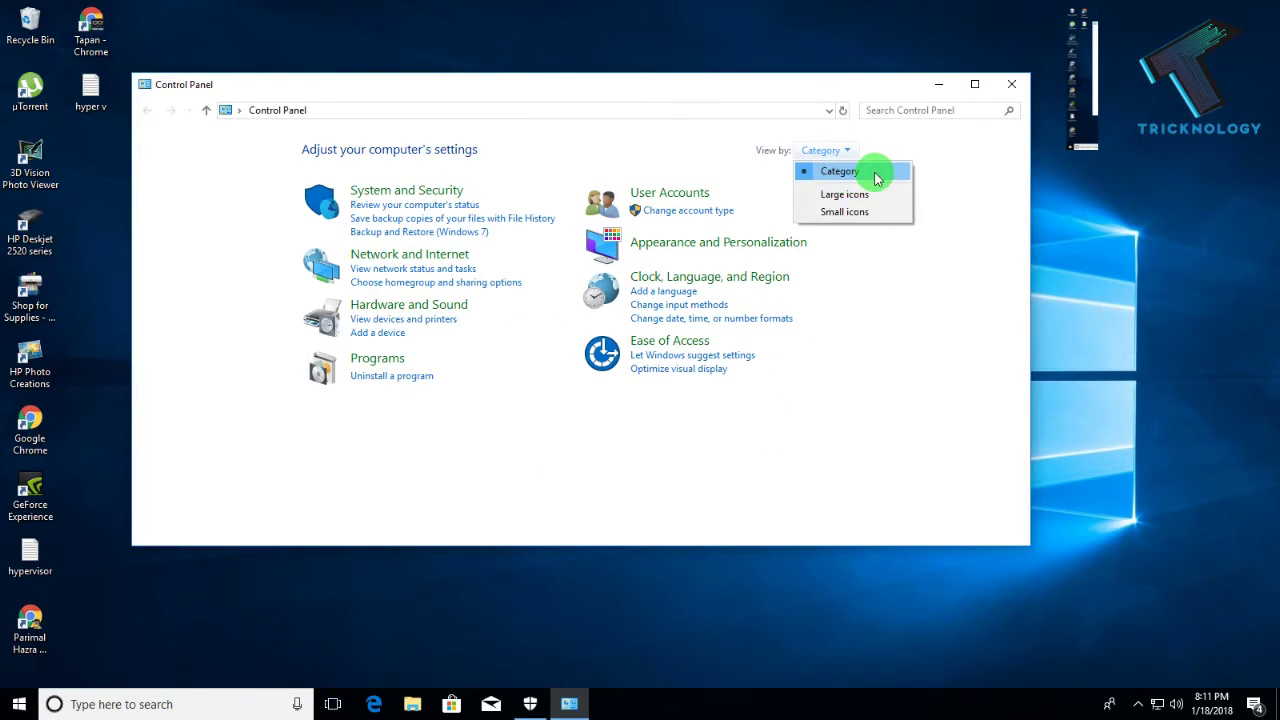
{"action": "left_click", "coordinate": [872, 172]}
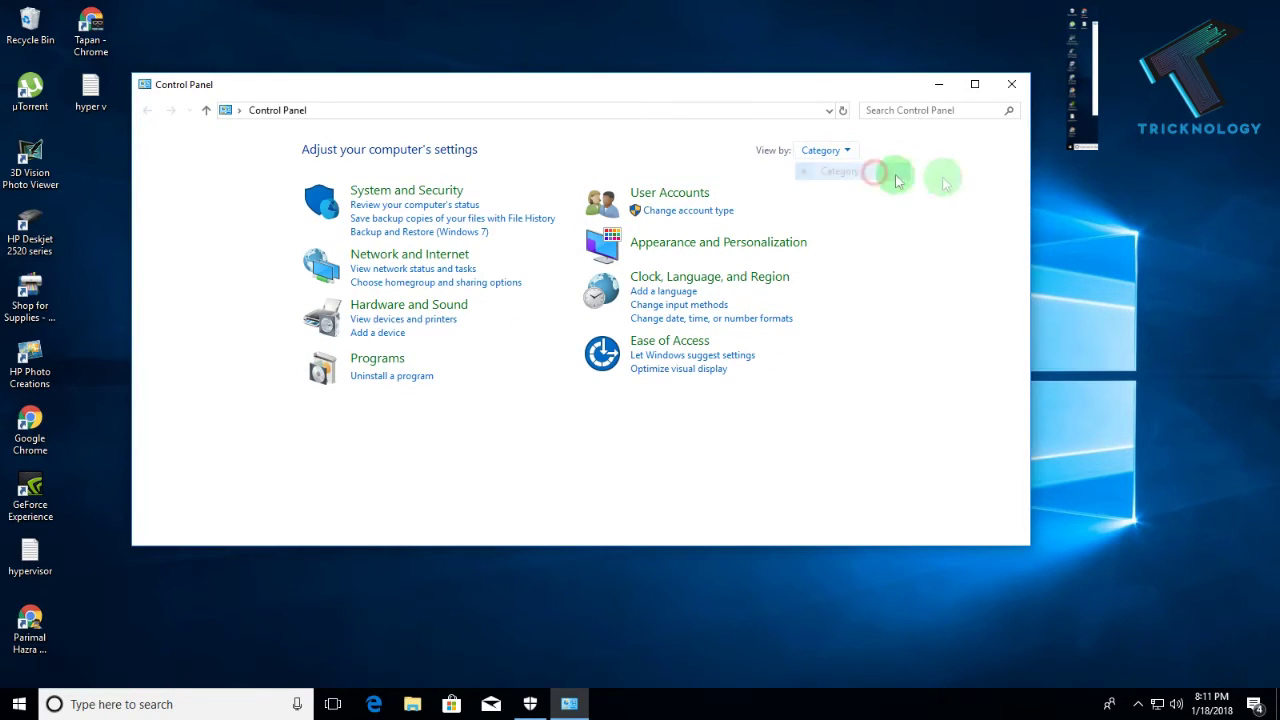
{"action": "left_click", "coordinate": [385, 360]}
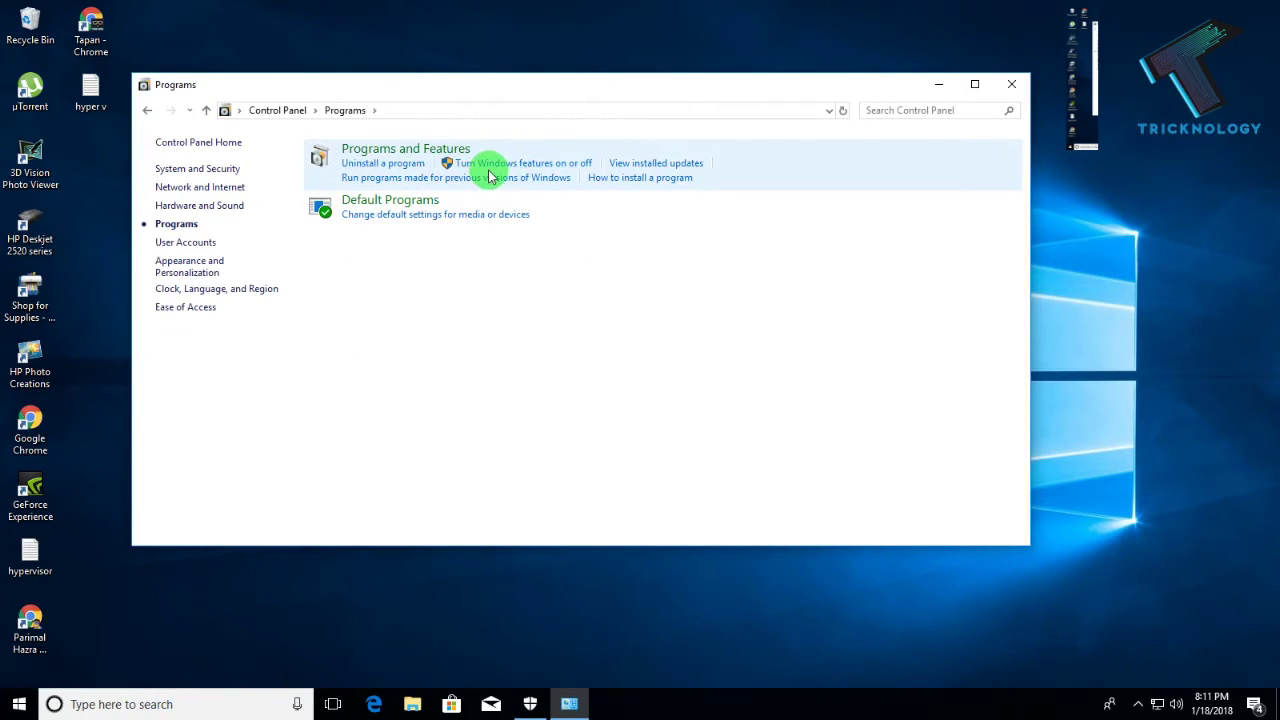
{"action": "left_click", "coordinate": [567, 163]}
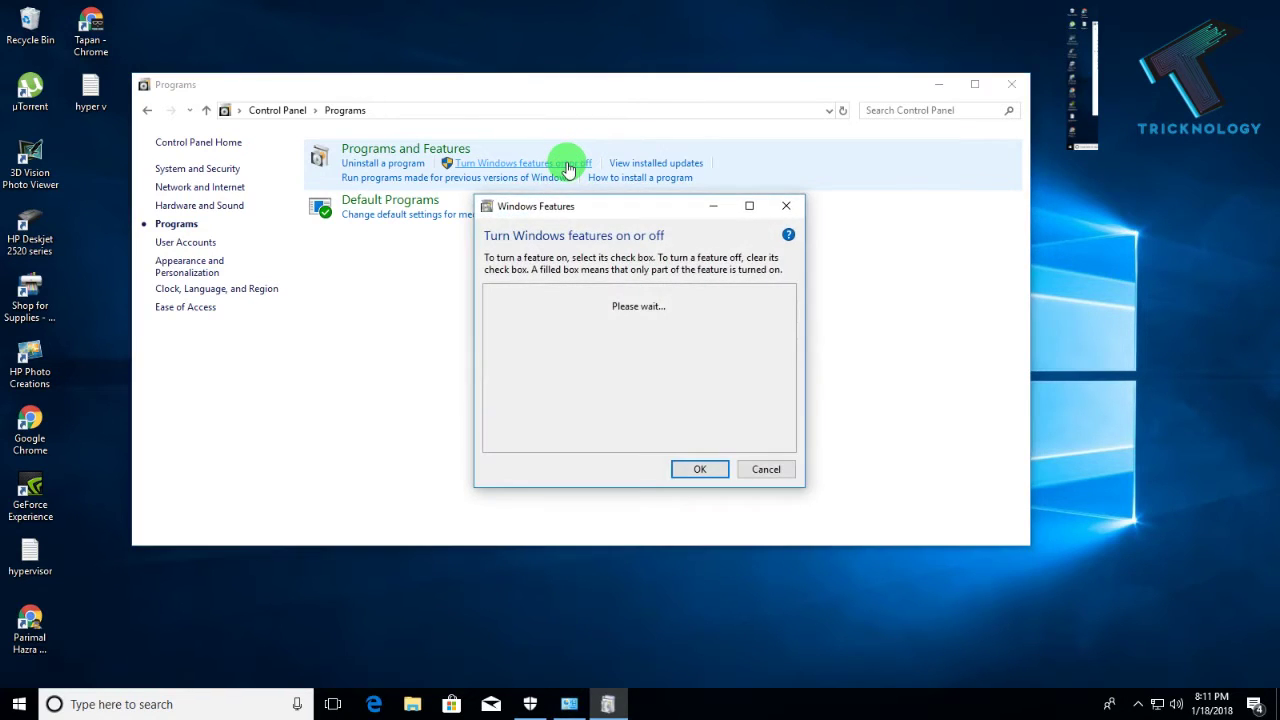
{"action": "left_click", "coordinate": [482, 204]}
{"action": "left_click", "coordinate": [446, 164]}
Step: Tick Hyper-V in the enlarged Windows Features dialog and confirm with OK
{"action": "left_click", "coordinate": [622, 706]}
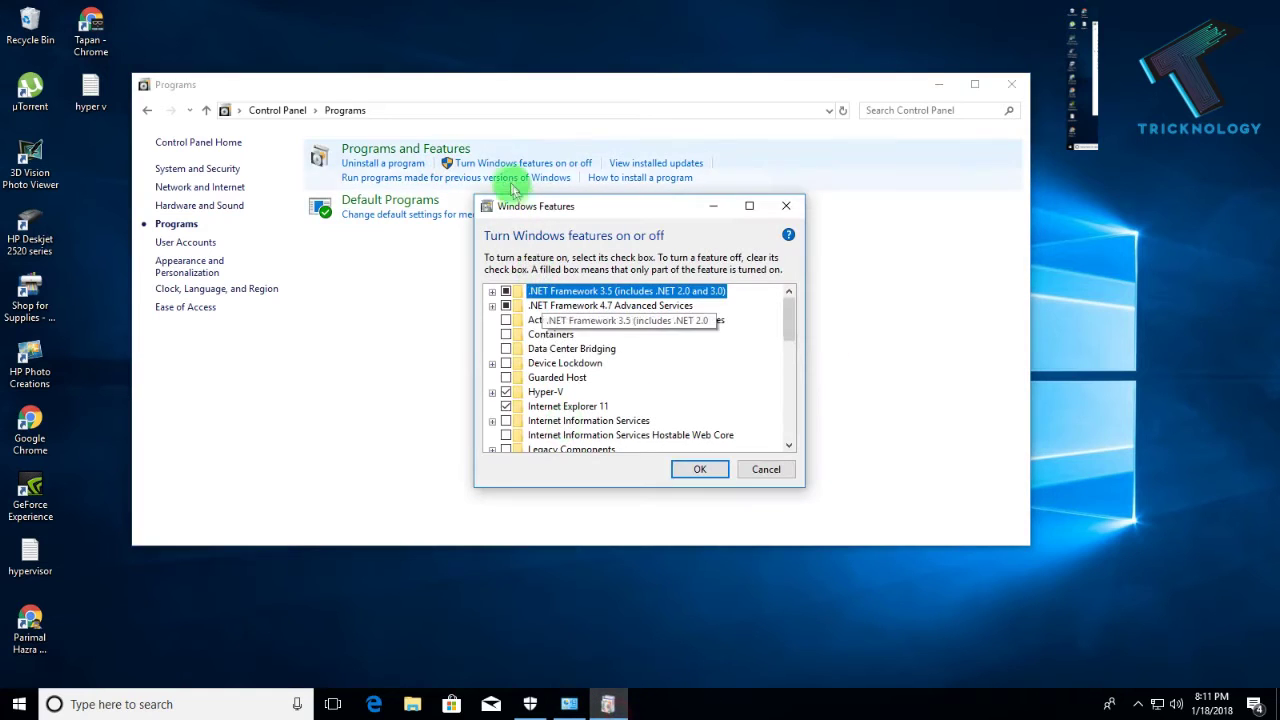
{"action": "left_click_drag", "start_coordinate": [468, 186], "coordinate": [376, 113]}
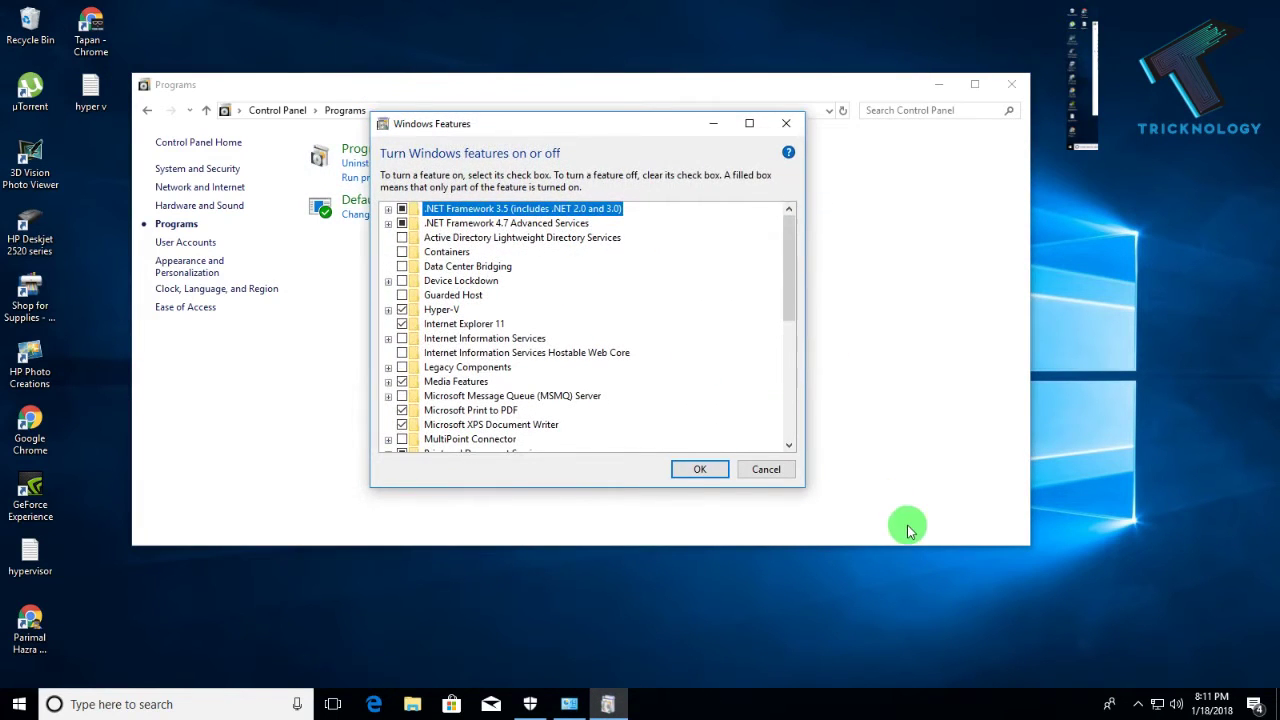
{"action": "left_click_drag", "start_coordinate": [805, 490], "coordinate": [884, 610]}
{"action": "mouse_move", "coordinate": [871, 357]}
{"action": "left_mouse_down"}
{"action": "mouse_move", "coordinate": [866, 543]}
{"action": "mouse_move", "coordinate": [853, 341]}
{"action": "left_mouse_up"}
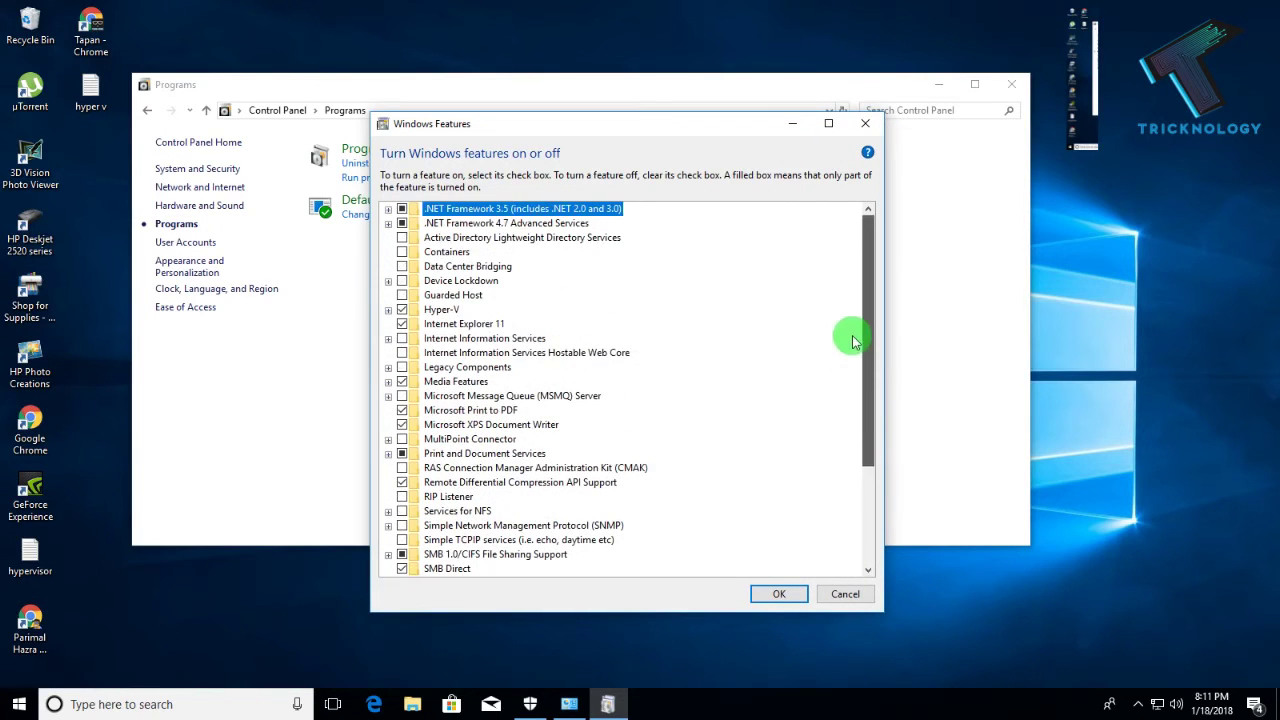
{"action": "left_click", "coordinate": [436, 310]}
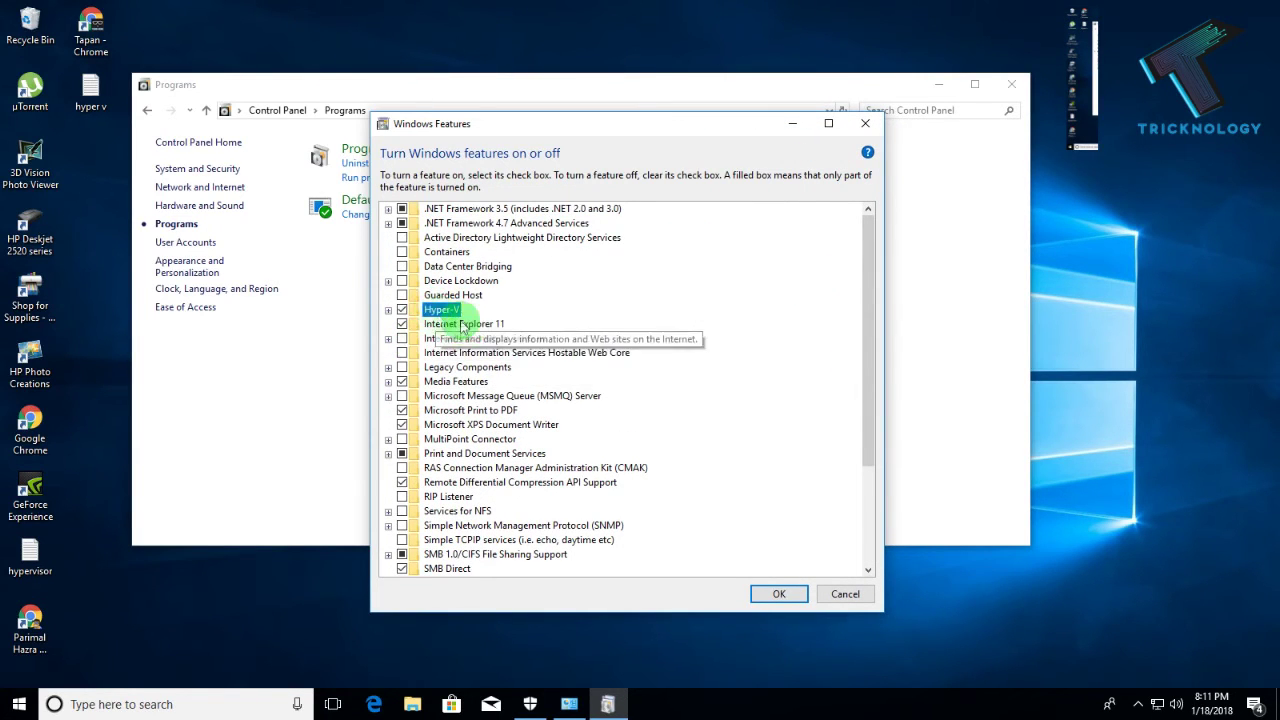
{"action": "left_click", "coordinate": [402, 310]}
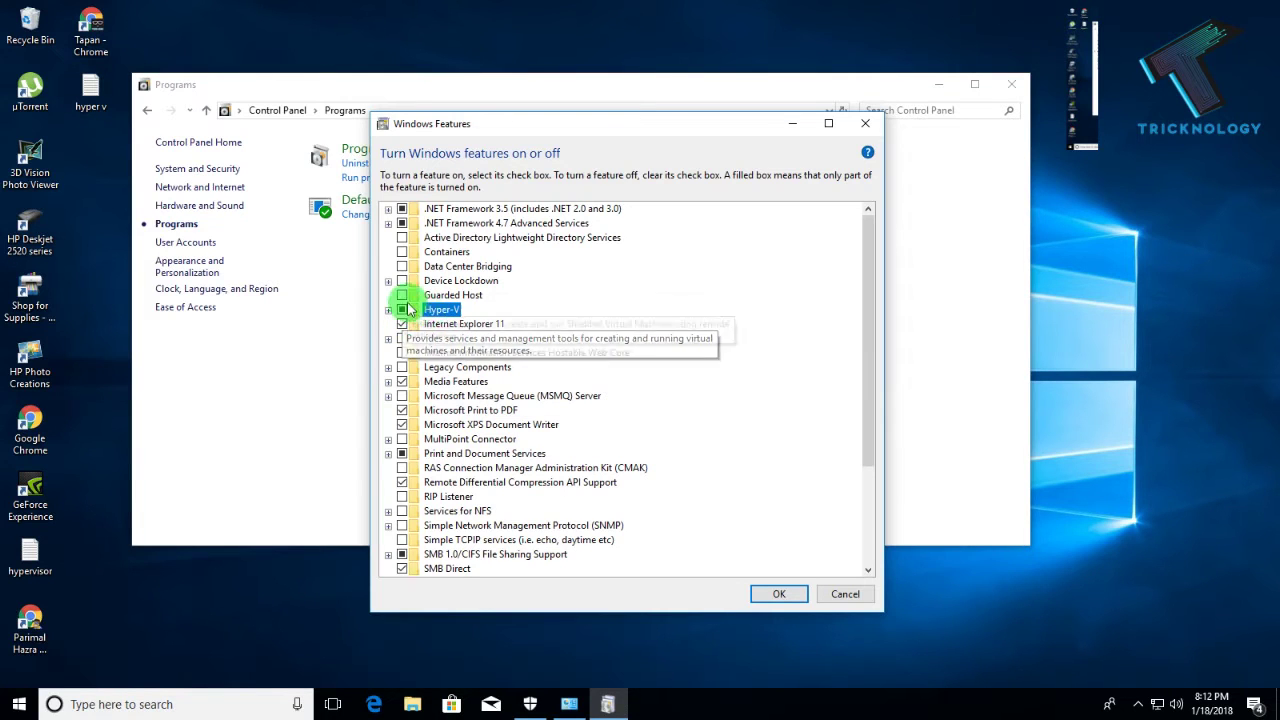
{"action": "left_click", "coordinate": [777, 596]}
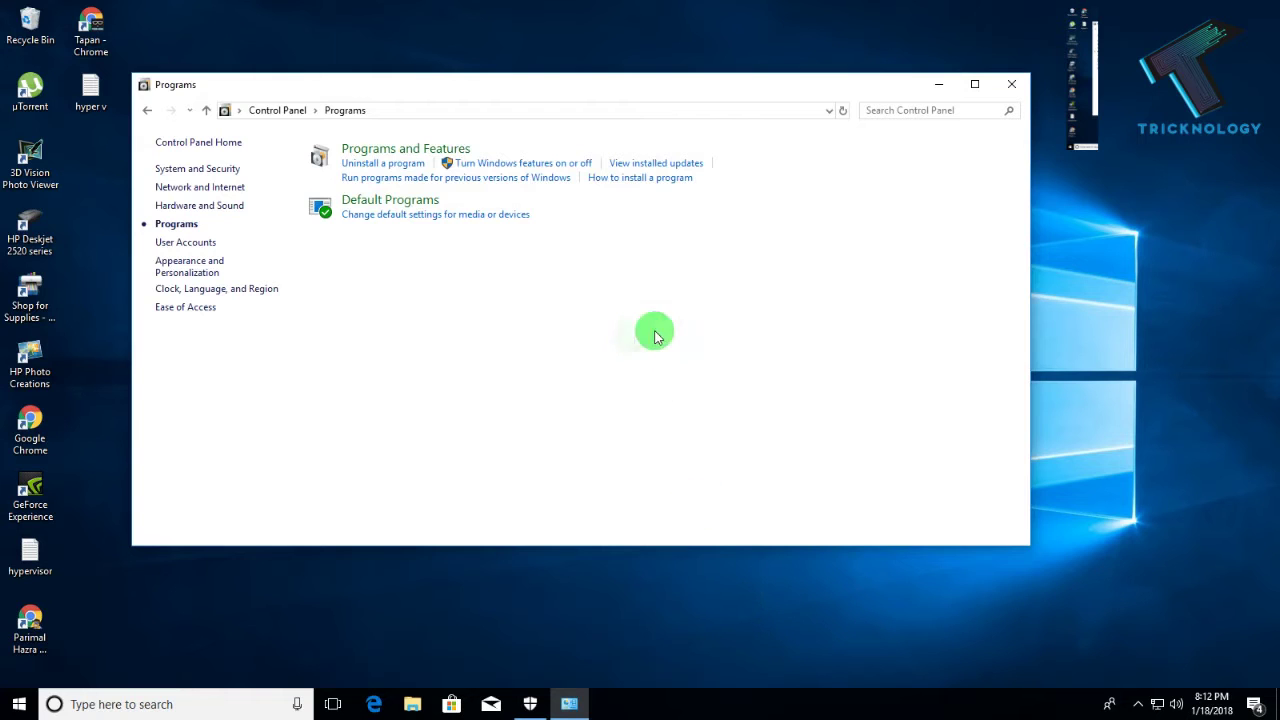
Step: Close Control Panel and launch Command Prompt as administrator from a 'cm' Start search
{"action": "left_click", "coordinate": [1010, 84]}
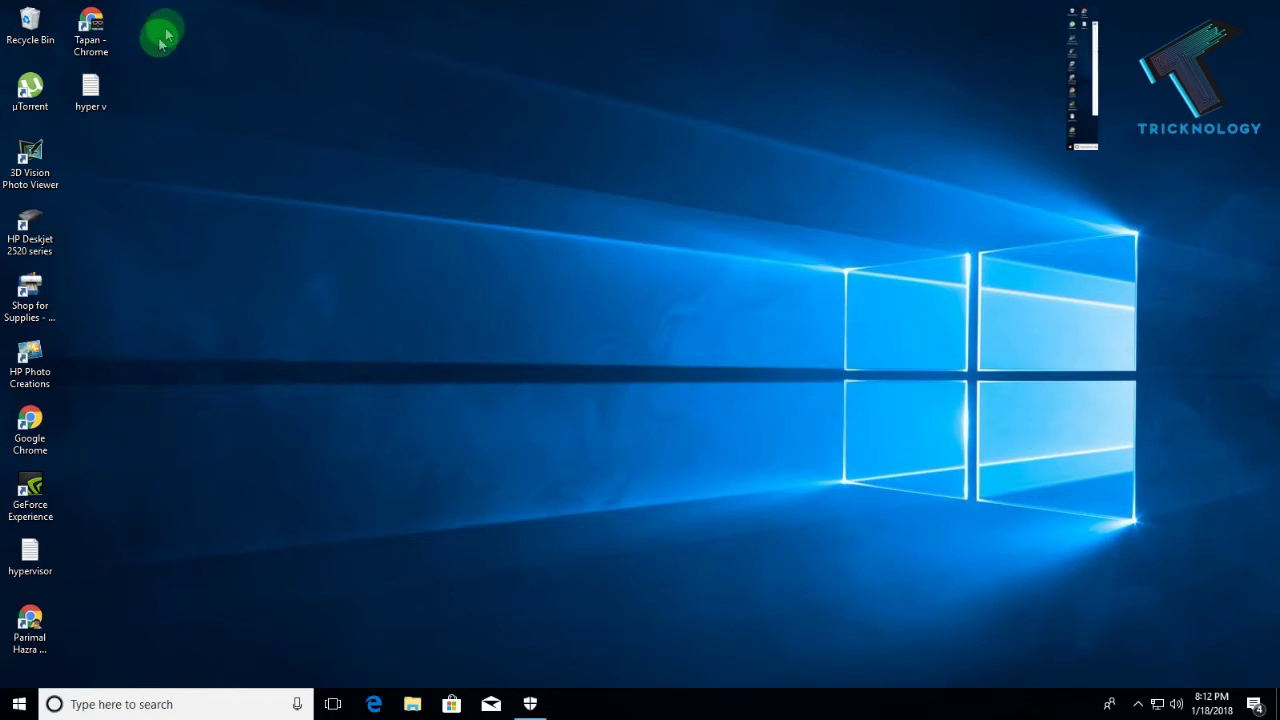
{"action": "left_click", "coordinate": [12, 704]}
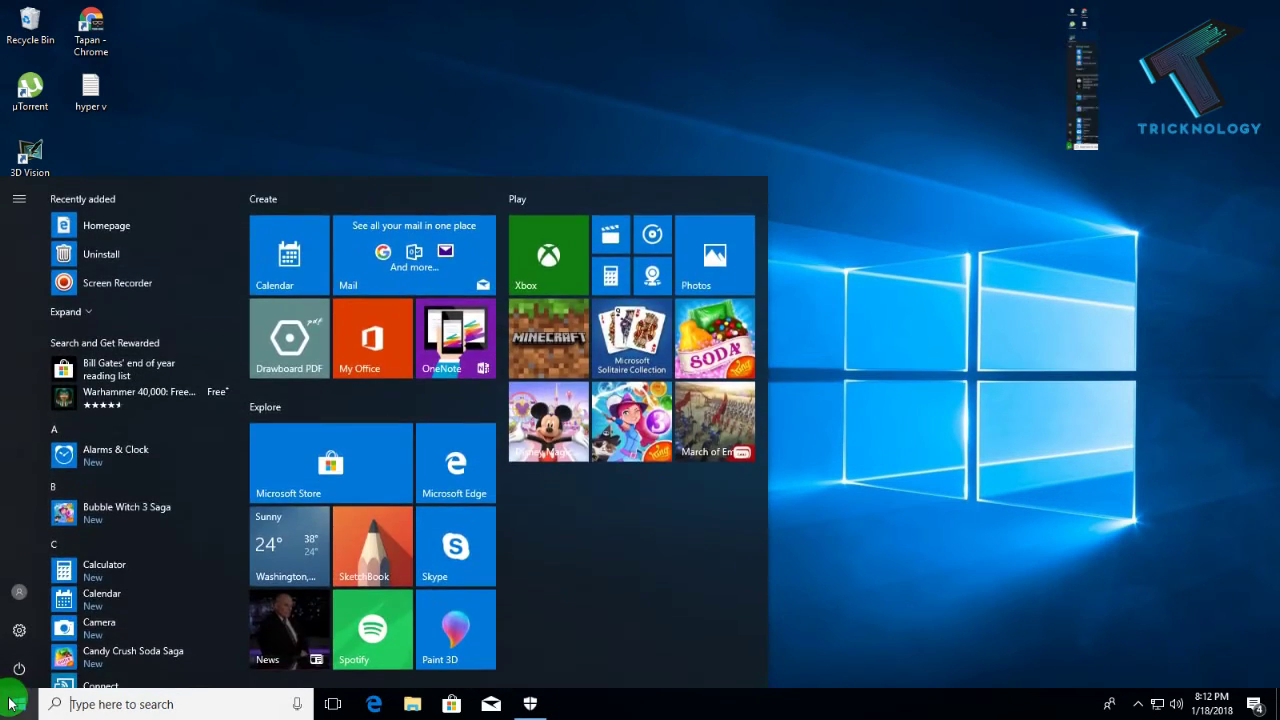
{"action": "type", "text": "cmd"}
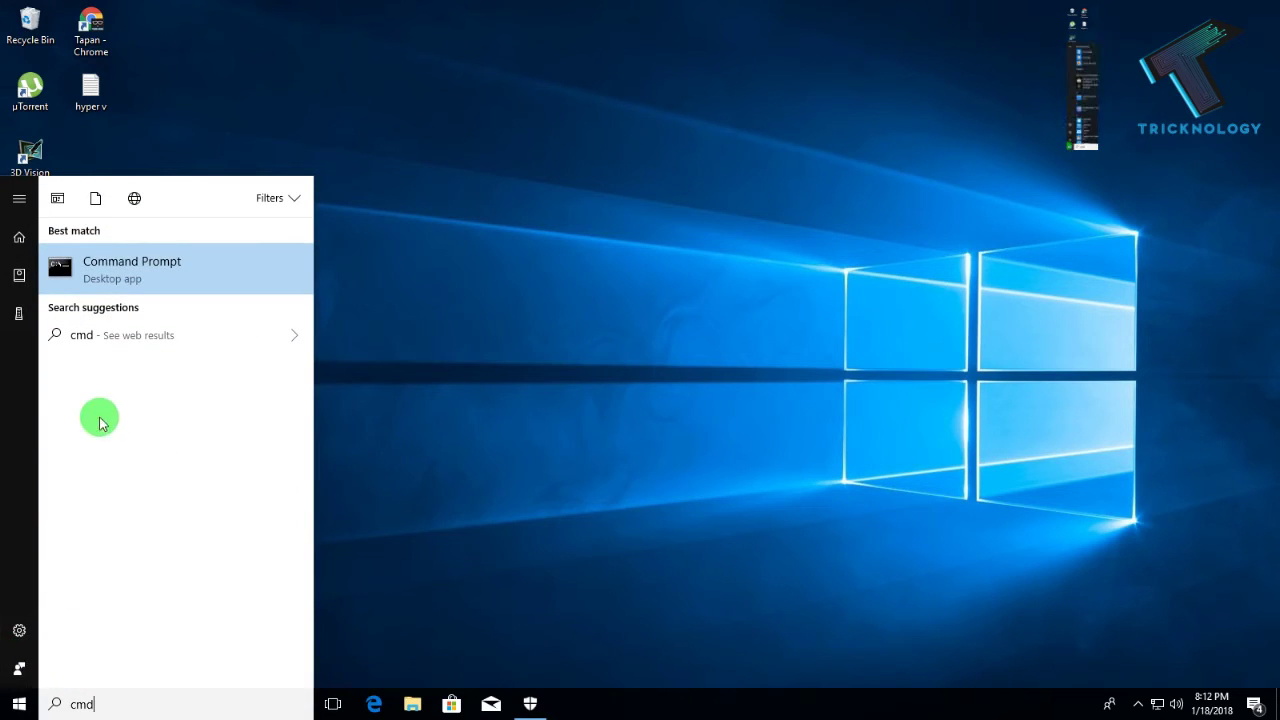
{"action": "right_click", "coordinate": [110, 276]}
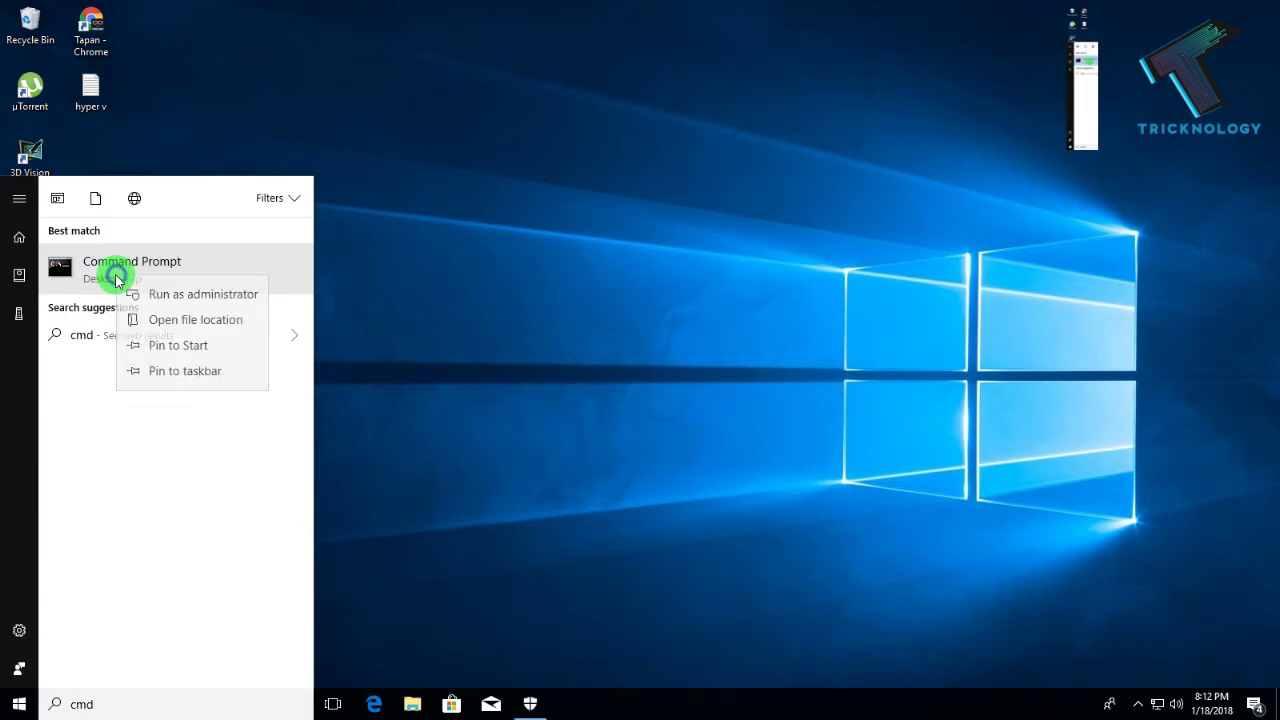
{"action": "left_click", "coordinate": [197, 296]}
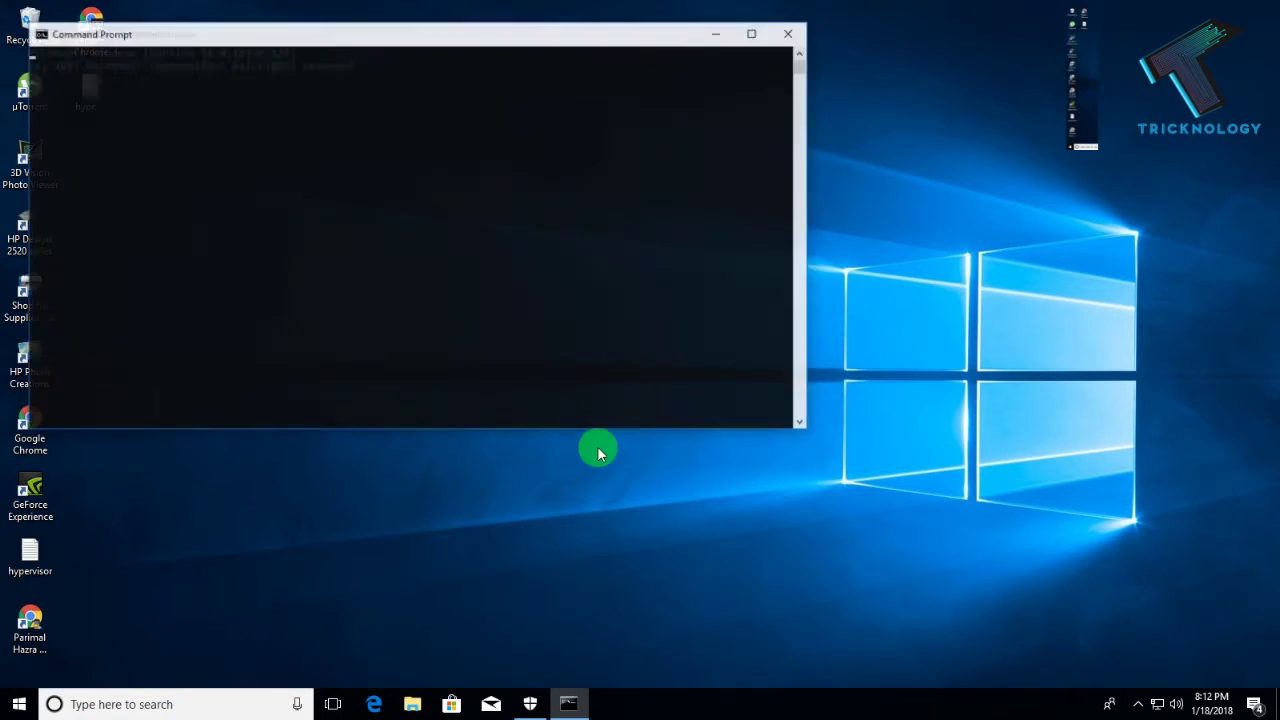
{"action": "left_click", "coordinate": [386, 43]}
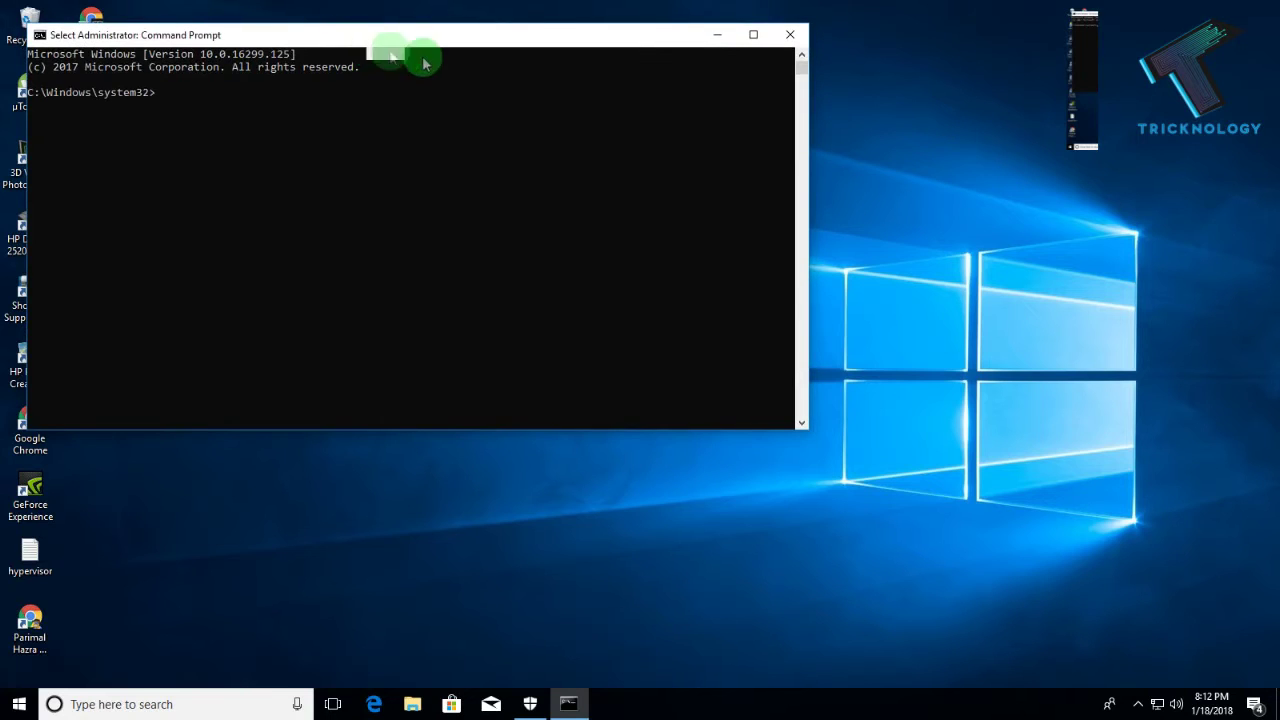
{"action": "left_click_drag", "start_coordinate": [386, 34], "coordinate": [598, 114]}
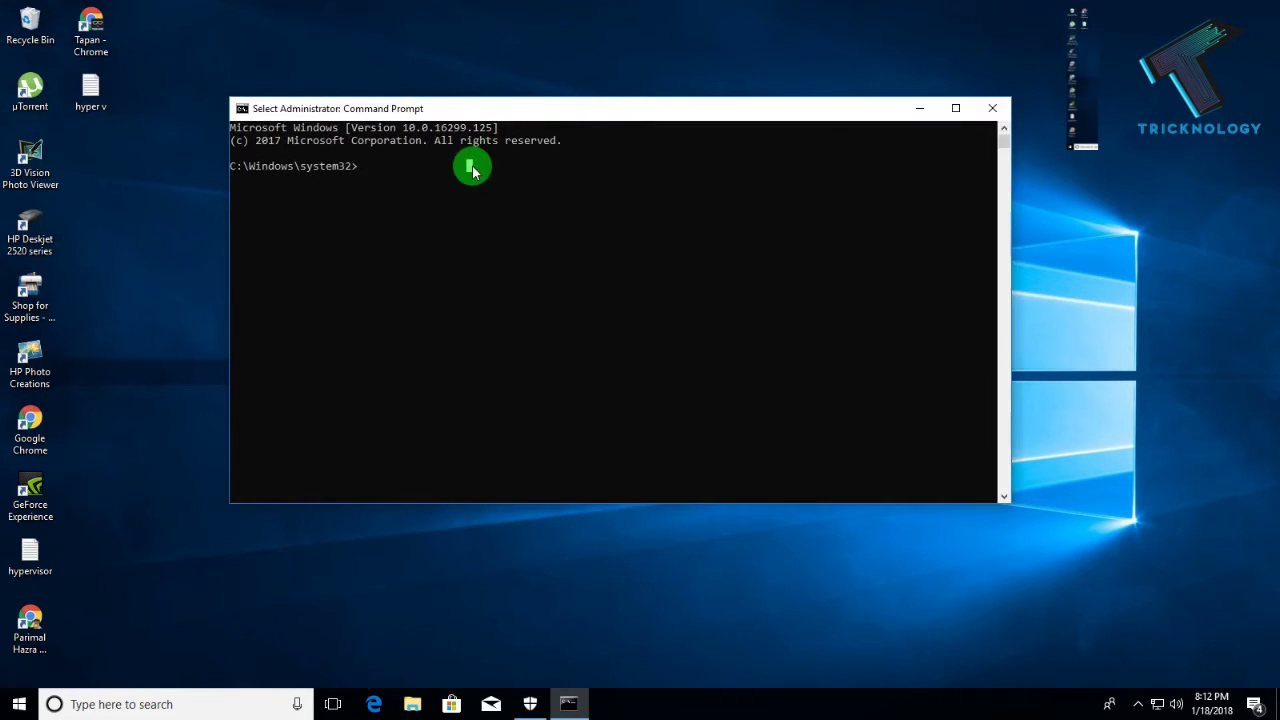
Step: Open the hyper v notes file and select its Enable-WindowsOptionalFeature command line
{"action": "double_click", "coordinate": [100, 88]}
{"action": "left_click_drag", "start_coordinate": [548, 88], "coordinate": [750, 340]}
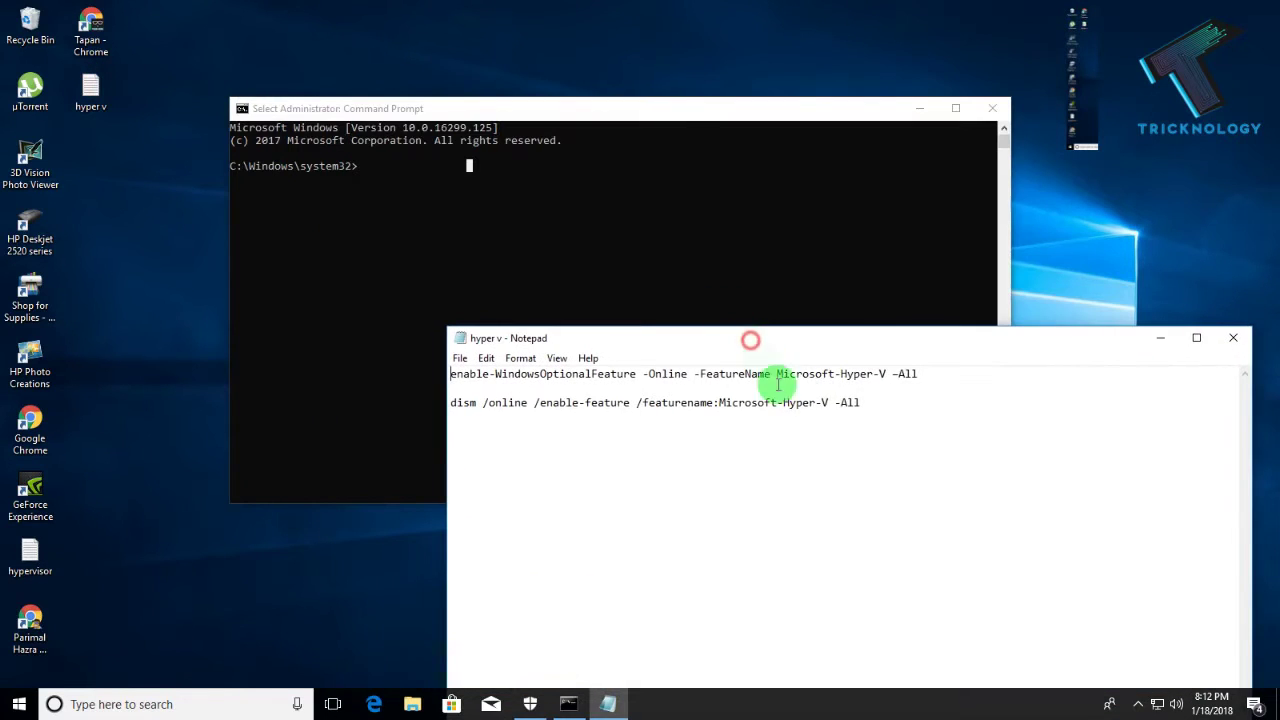
{"action": "left_click_drag", "start_coordinate": [914, 372], "coordinate": [424, 336]}
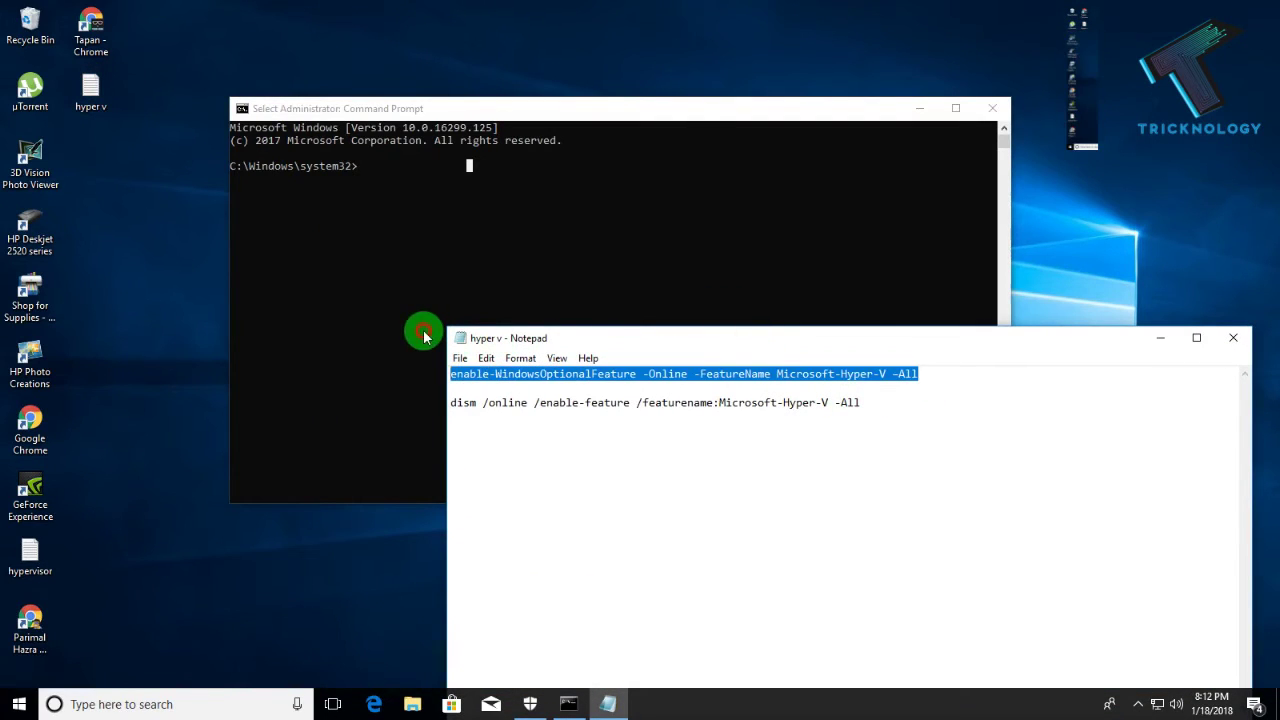
{"action": "left_click", "coordinate": [469, 188]}
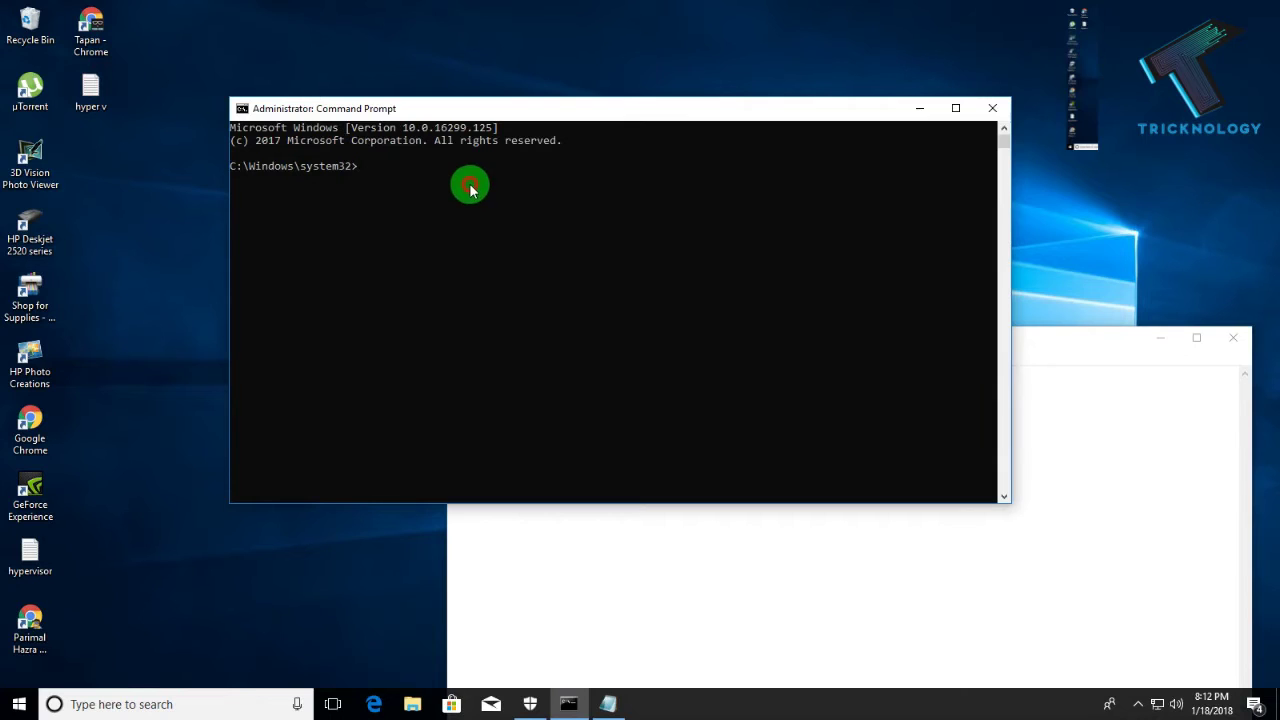
{"action": "left_click", "coordinate": [1006, 600]}
{"action": "left_click_drag", "start_coordinate": [930, 374], "coordinate": [422, 284]}
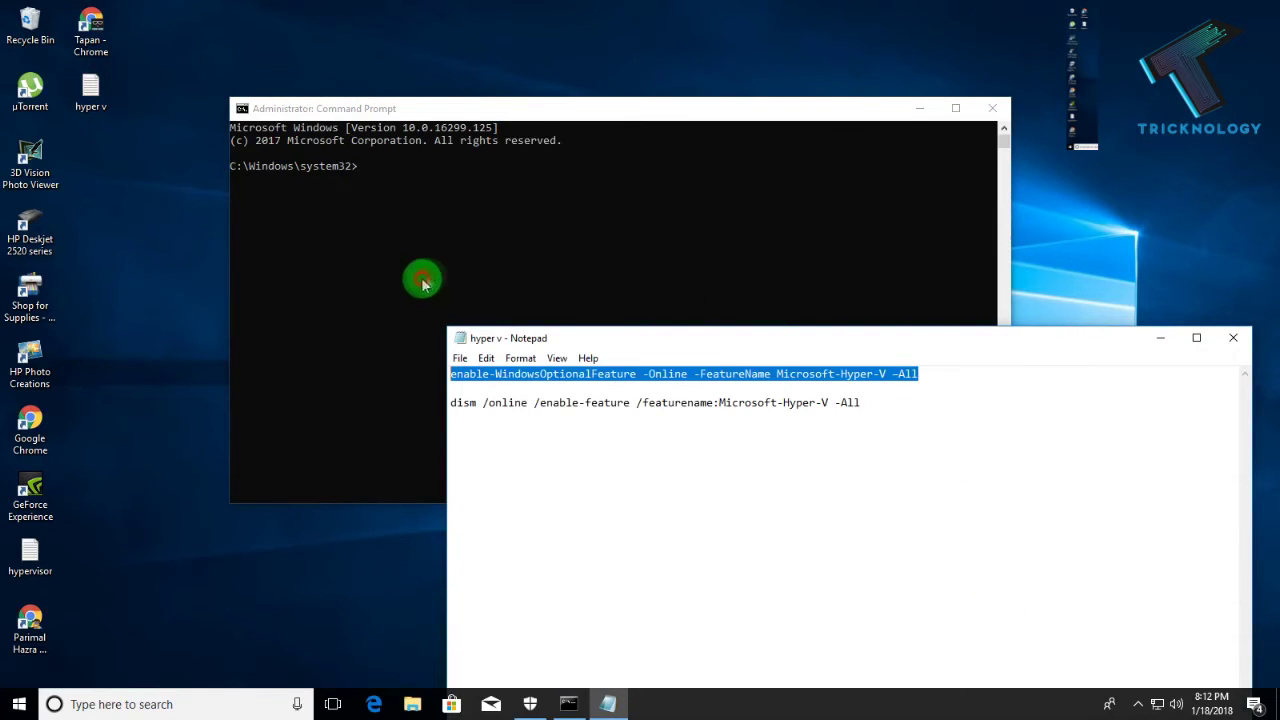
Step: Run the pasted Enable-WindowsOptionalFeature command, get the not-recognized error, and close Command Prompt
{"action": "left_click", "coordinate": [443, 233]}
{"action": "key", "text": "Return"}
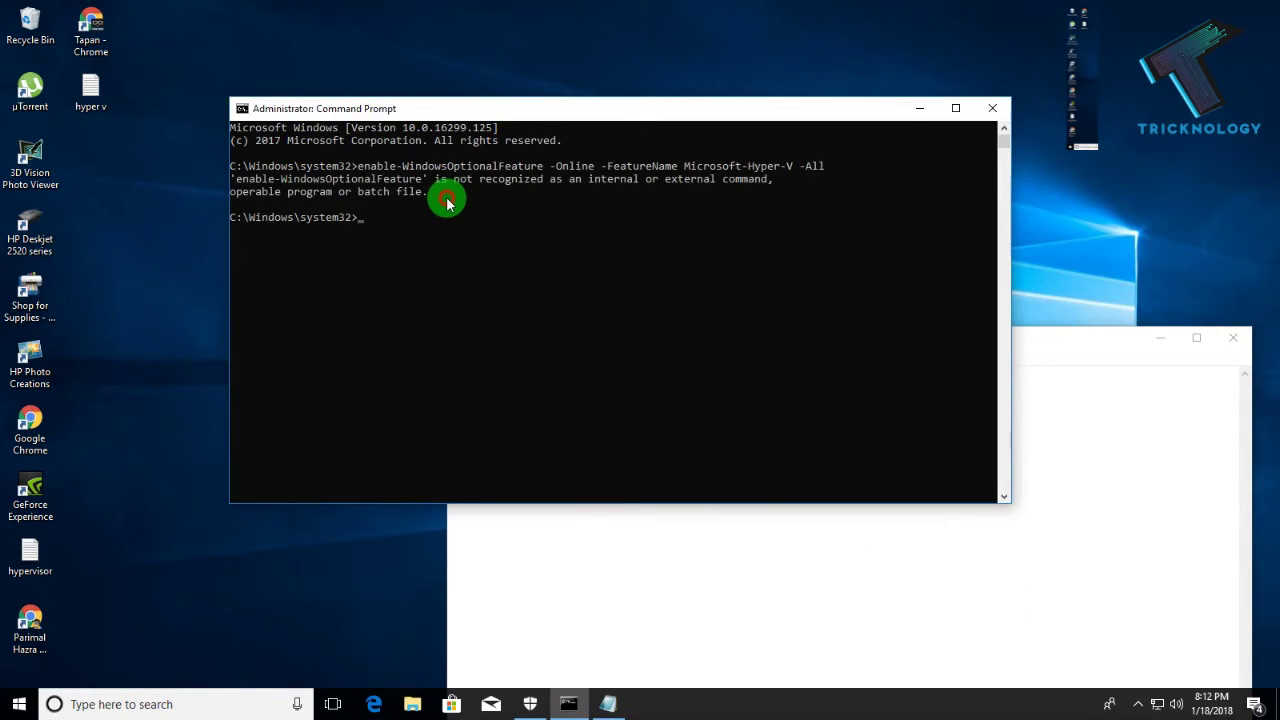
{"action": "left_click", "coordinate": [1060, 400]}
{"action": "left_click", "coordinate": [492, 107]}
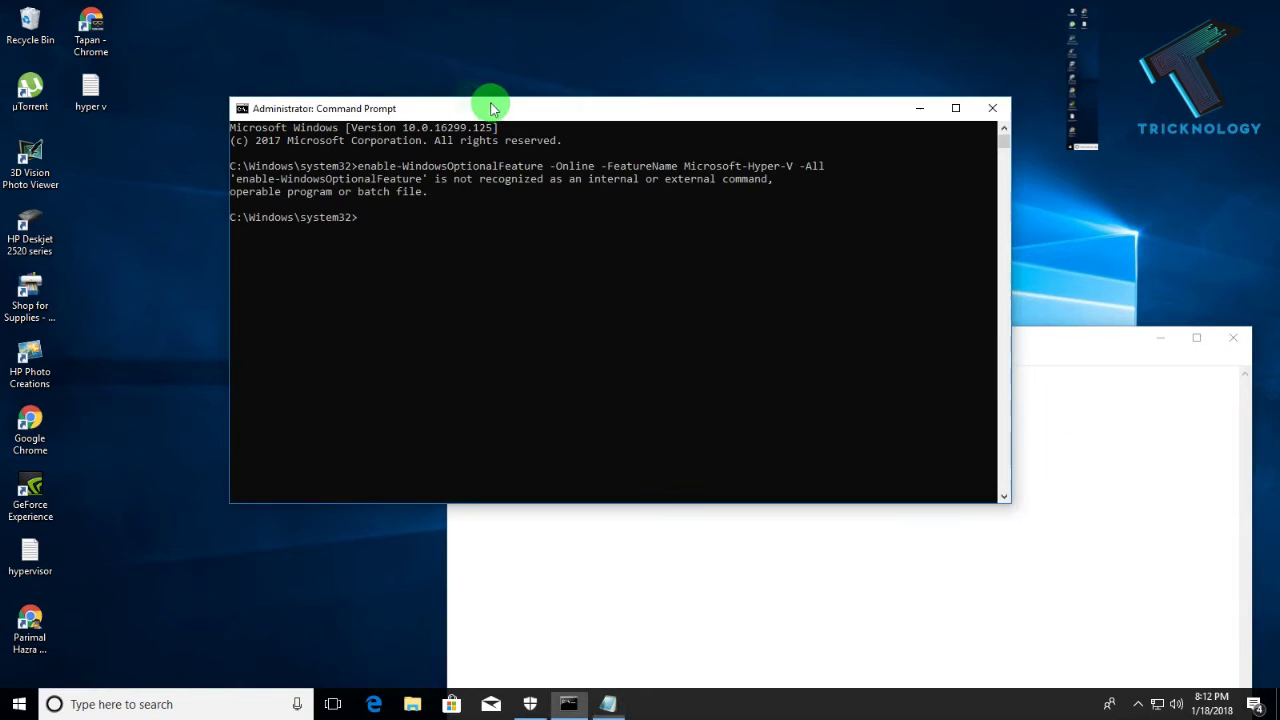
{"action": "left_click_drag", "start_coordinate": [492, 107], "coordinate": [416, 82]}
{"action": "left_click", "coordinate": [918, 84]}
Step: Launch Windows PowerShell as administrator and run the Enable-WindowsOptionalFeature Hyper-V command, declining restart
{"action": "left_click", "coordinate": [18, 704]}
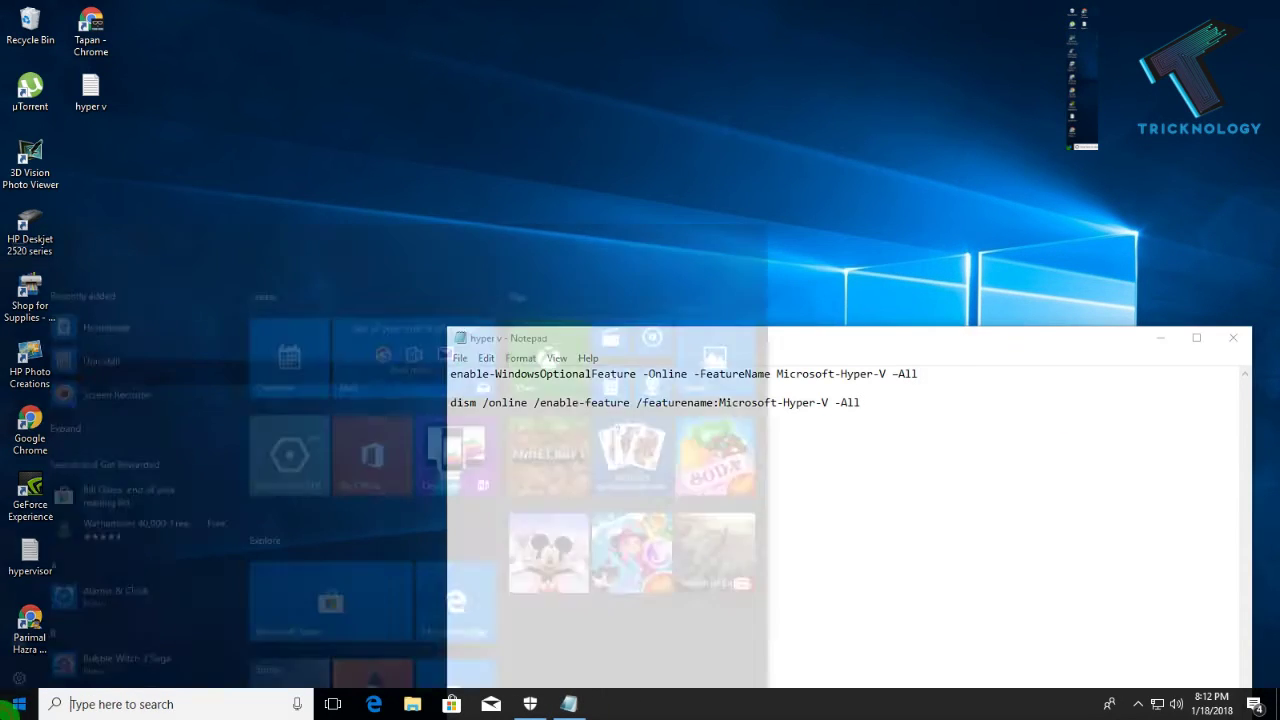
{"action": "type", "text": "power"}
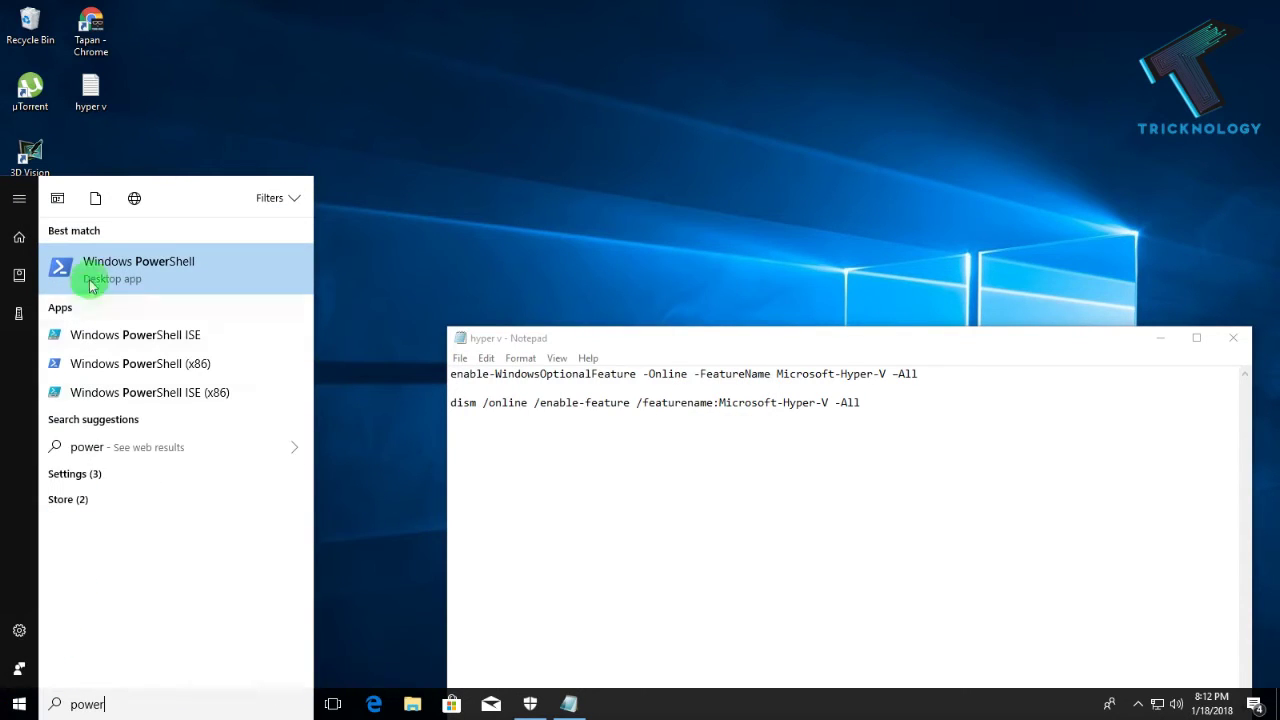
{"action": "double_click", "coordinate": [121, 700]}
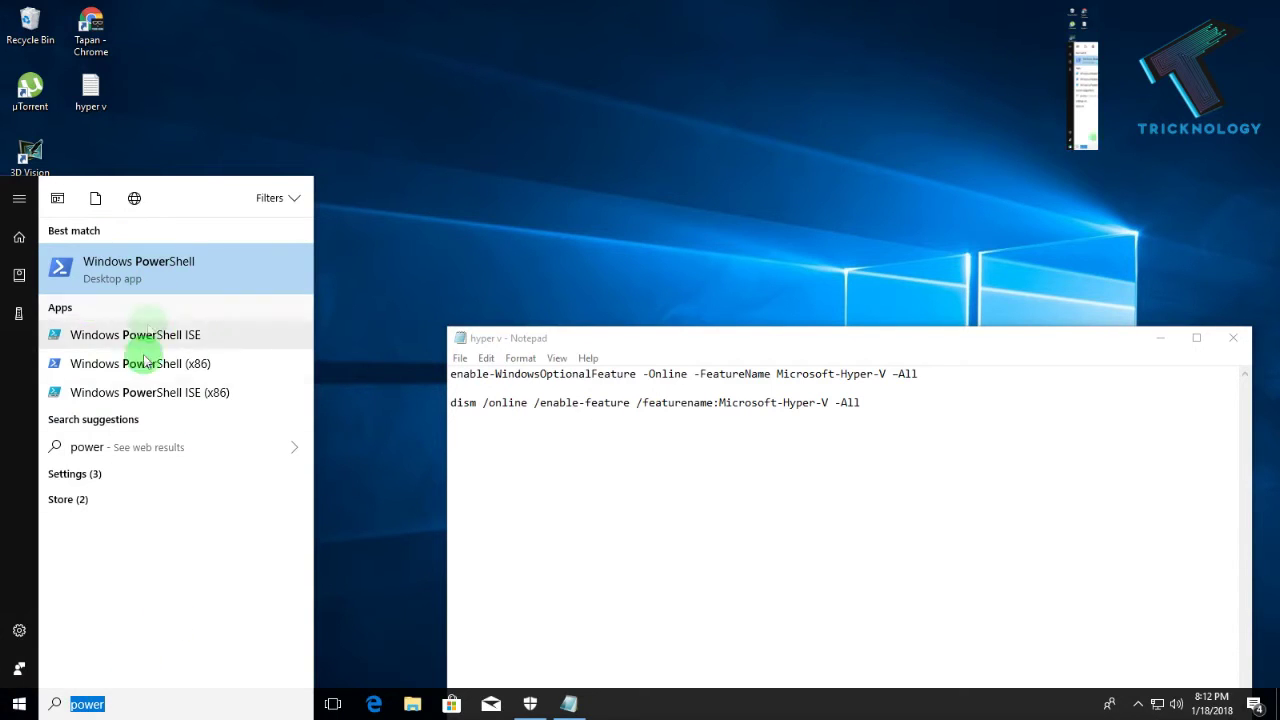
{"action": "right_click", "coordinate": [155, 275]}
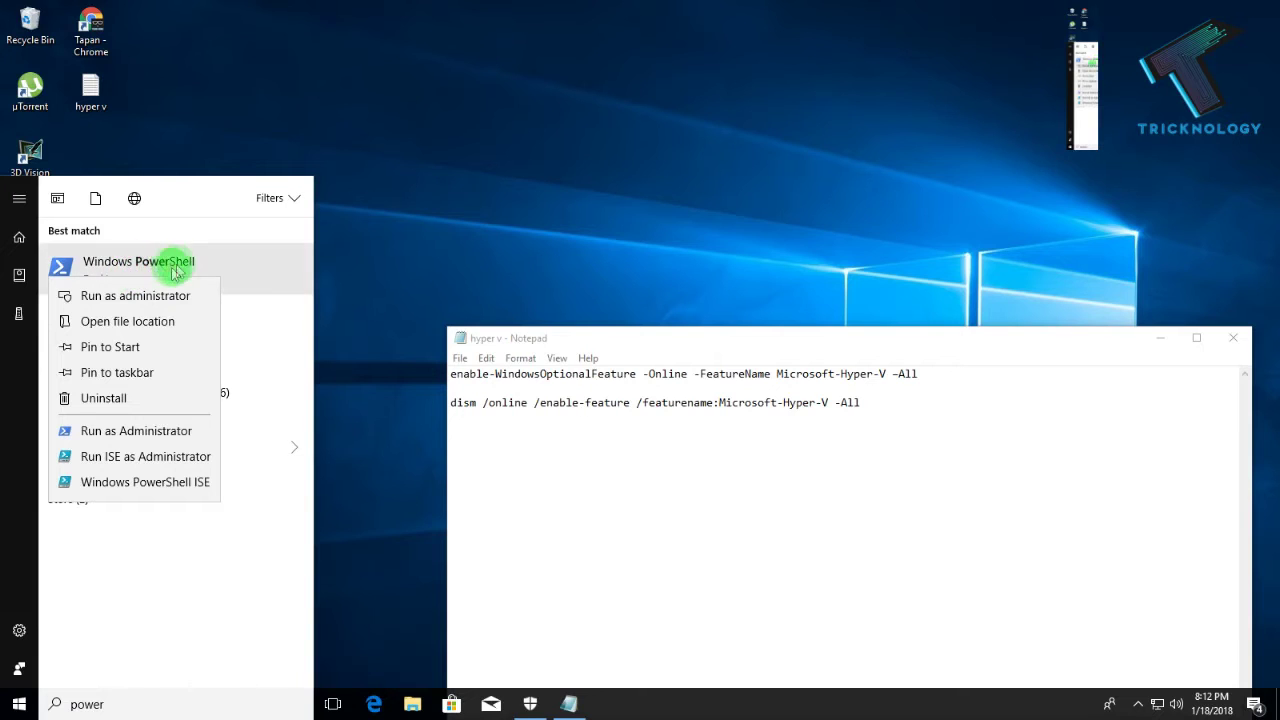
{"action": "left_click", "coordinate": [128, 300]}
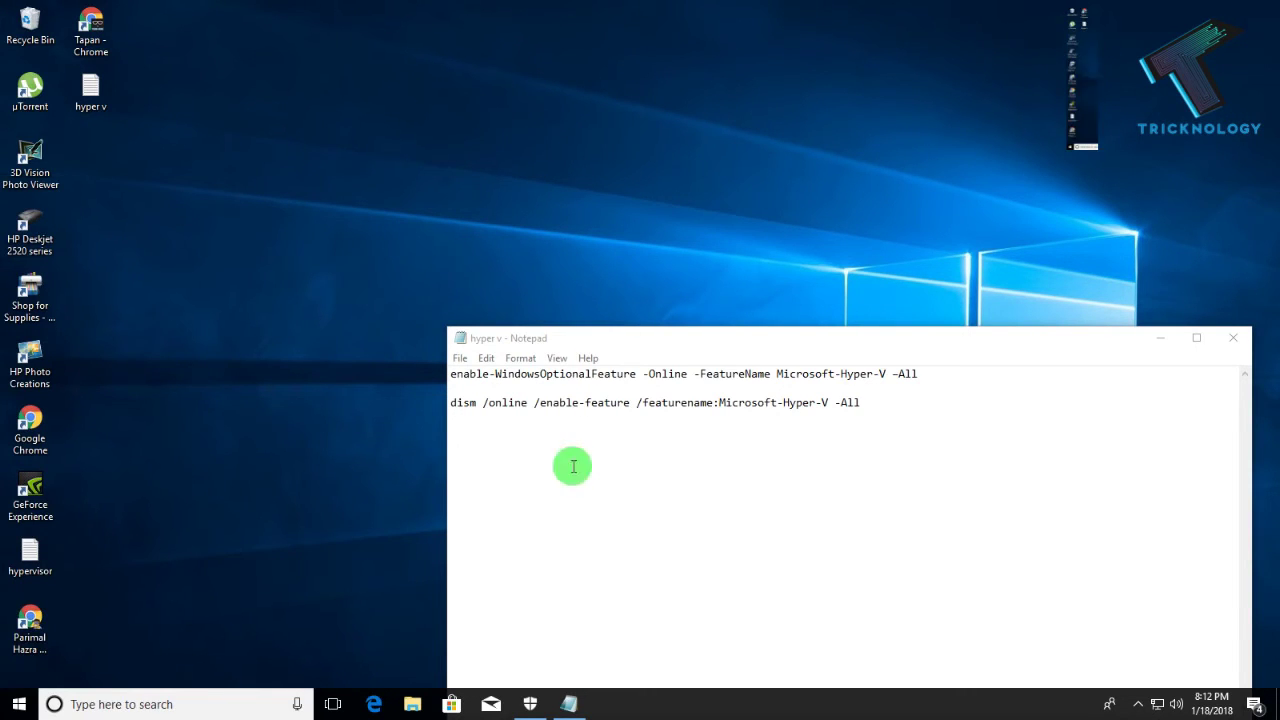
{"action": "left_click_drag", "start_coordinate": [918, 373], "coordinate": [409, 324]}
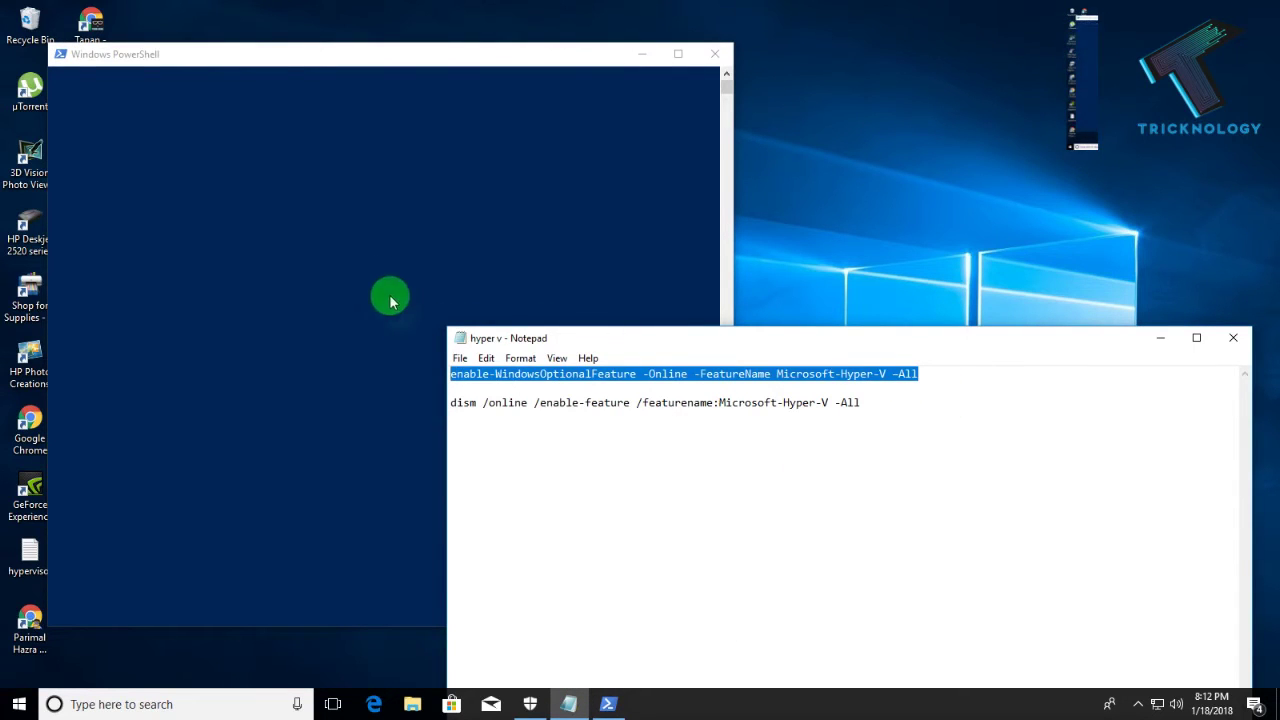
{"action": "left_click_drag", "start_coordinate": [362, 57], "coordinate": [553, 173]}
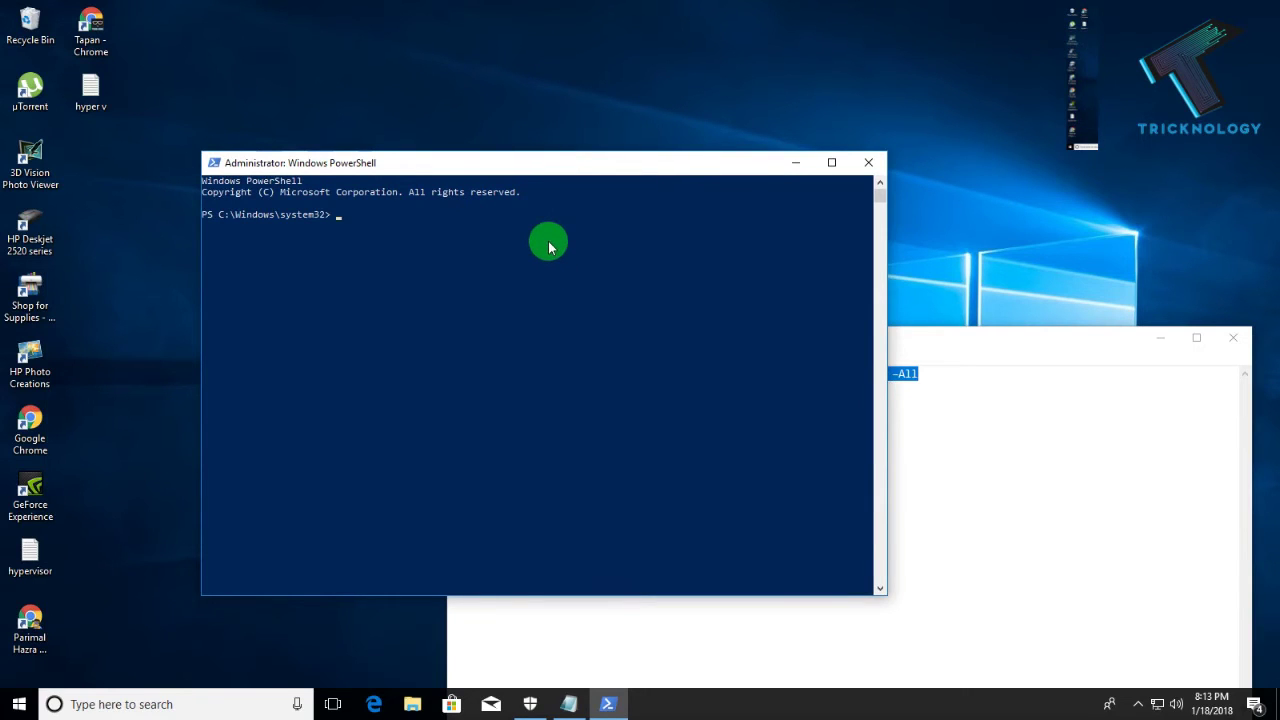
{"action": "key", "text": "Return"}
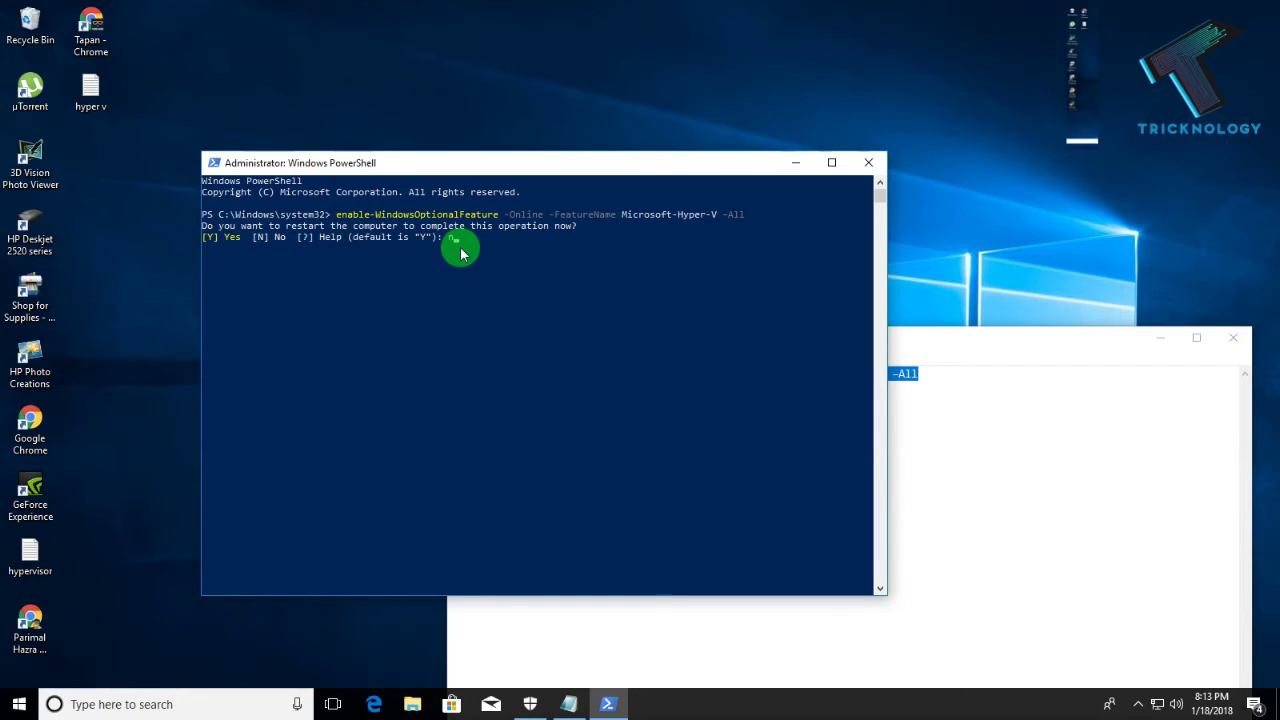
Step: Run the dism Hyper-V enable command to 100%, decline the restart, and close PowerShell
{"action": "left_click", "coordinate": [1146, 543]}
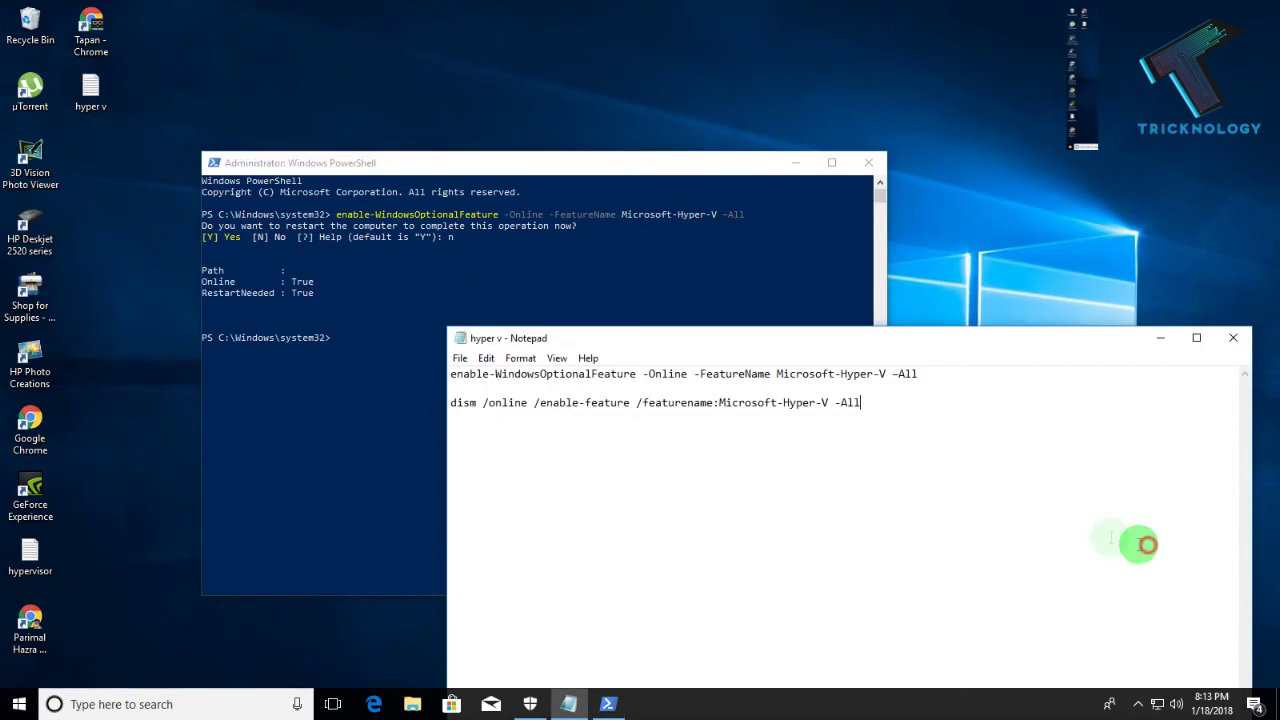
{"action": "left_click_drag", "start_coordinate": [862, 403], "coordinate": [438, 404]}
{"action": "left_click_drag", "start_coordinate": [858, 440], "coordinate": [436, 434]}
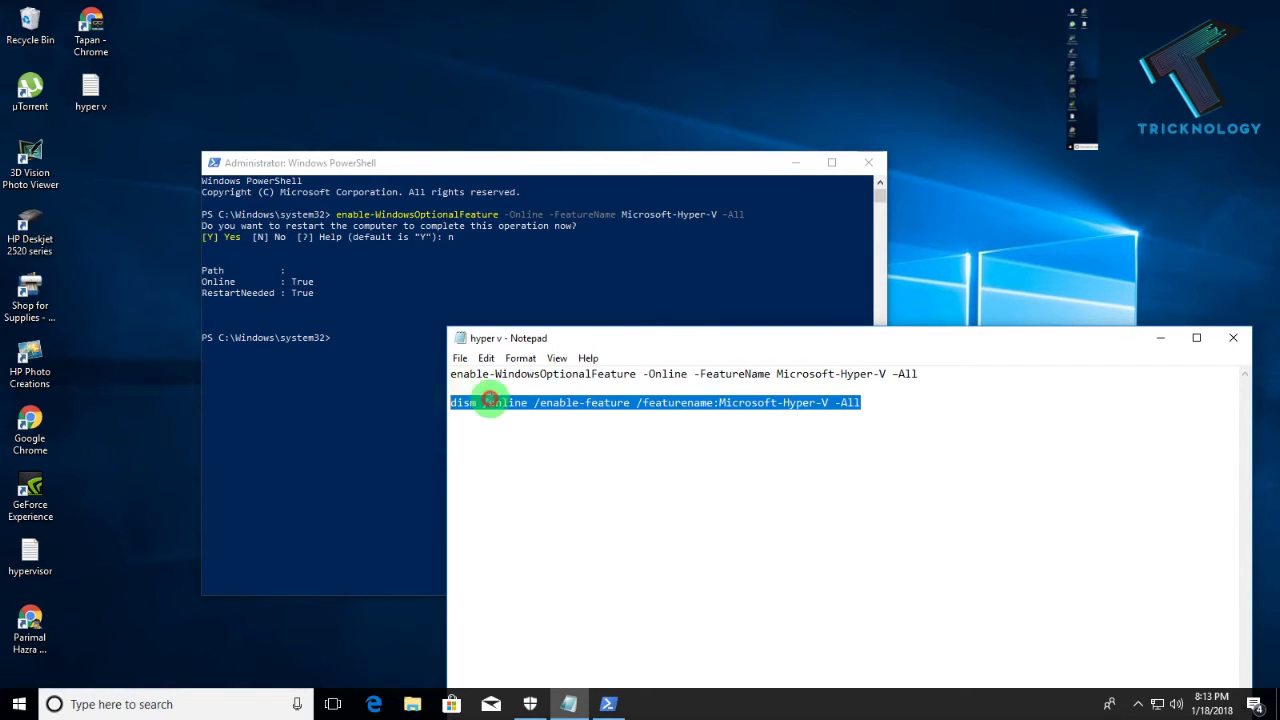
{"action": "left_click", "coordinate": [401, 368]}
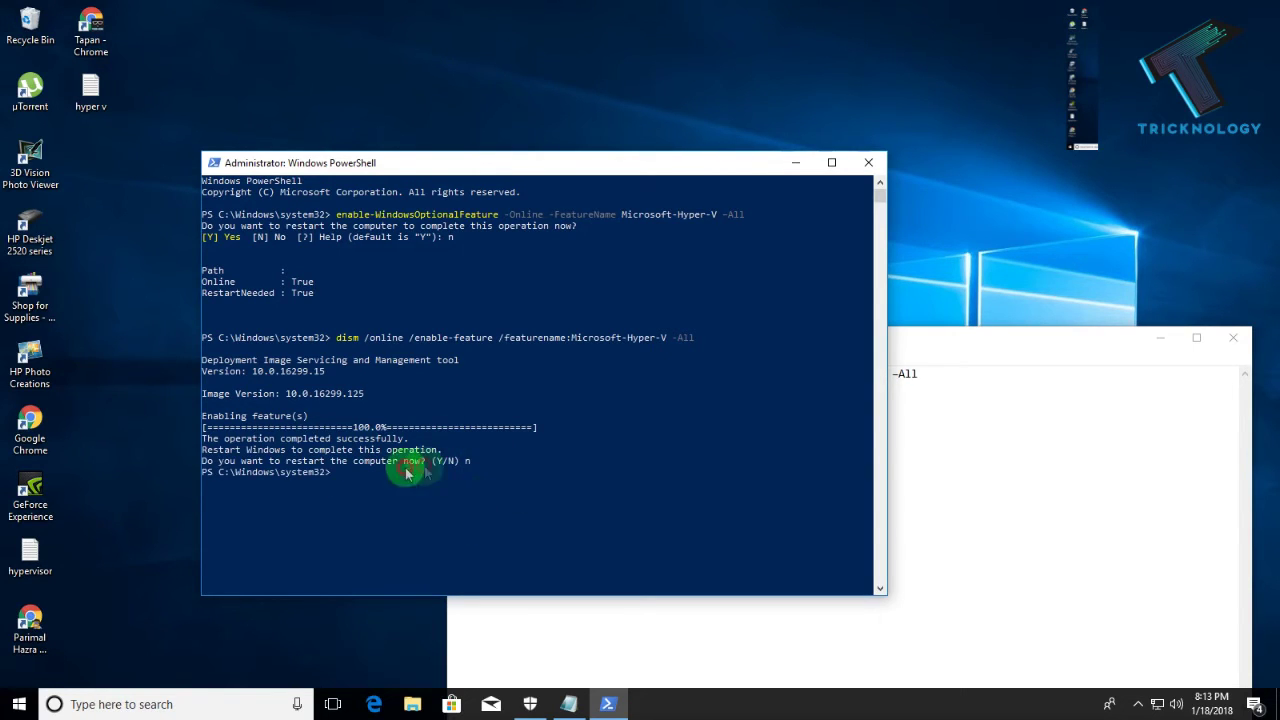
{"action": "mouse_move", "coordinate": [202, 155]}
{"action": "left_mouse_down"}
{"action": "mouse_move", "coordinate": [200, 177]}
{"action": "mouse_move", "coordinate": [146, 130]}
{"action": "left_mouse_up"}
{"action": "left_click", "coordinate": [670, 232]}
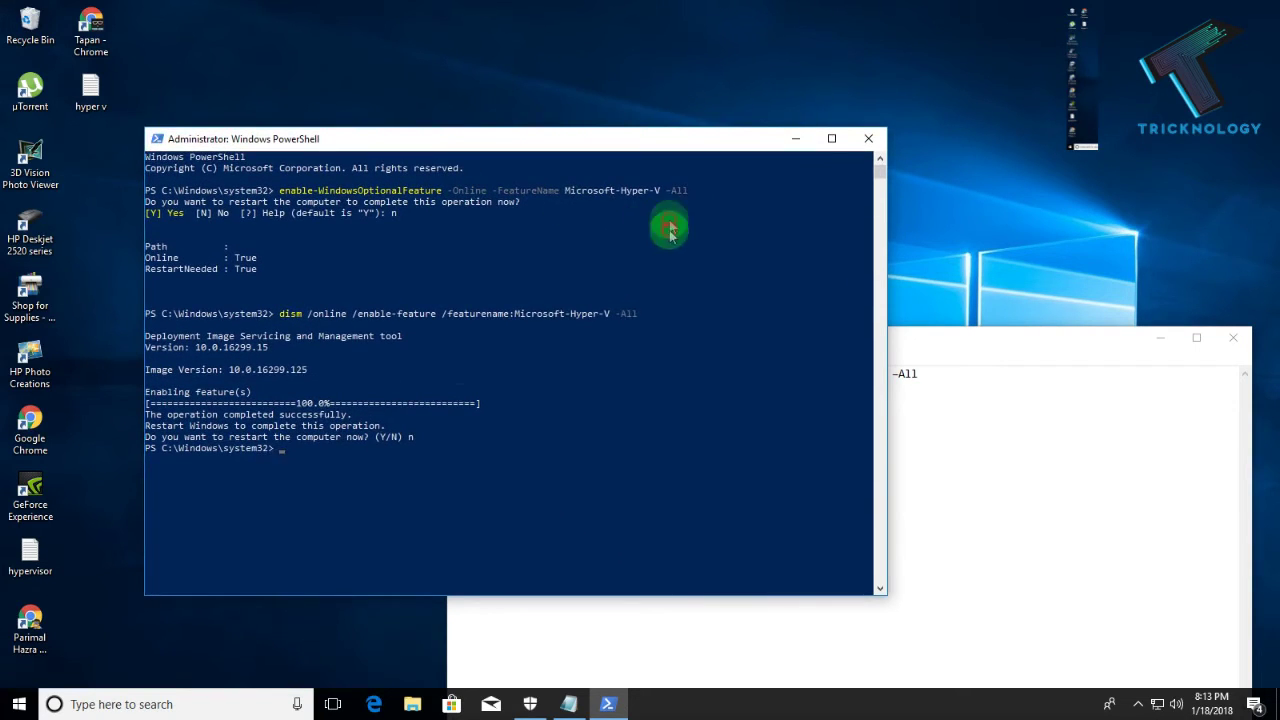
{"action": "left_click", "coordinate": [380, 363]}
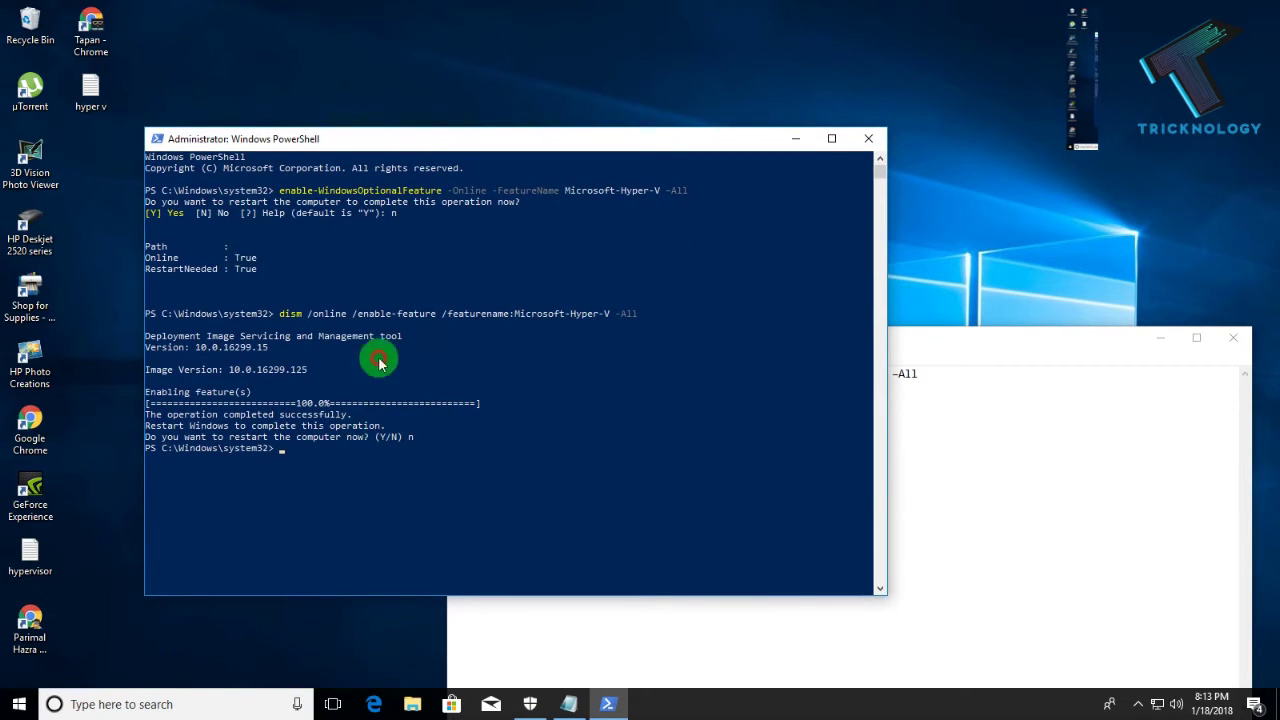
{"action": "left_click", "coordinate": [868, 168]}
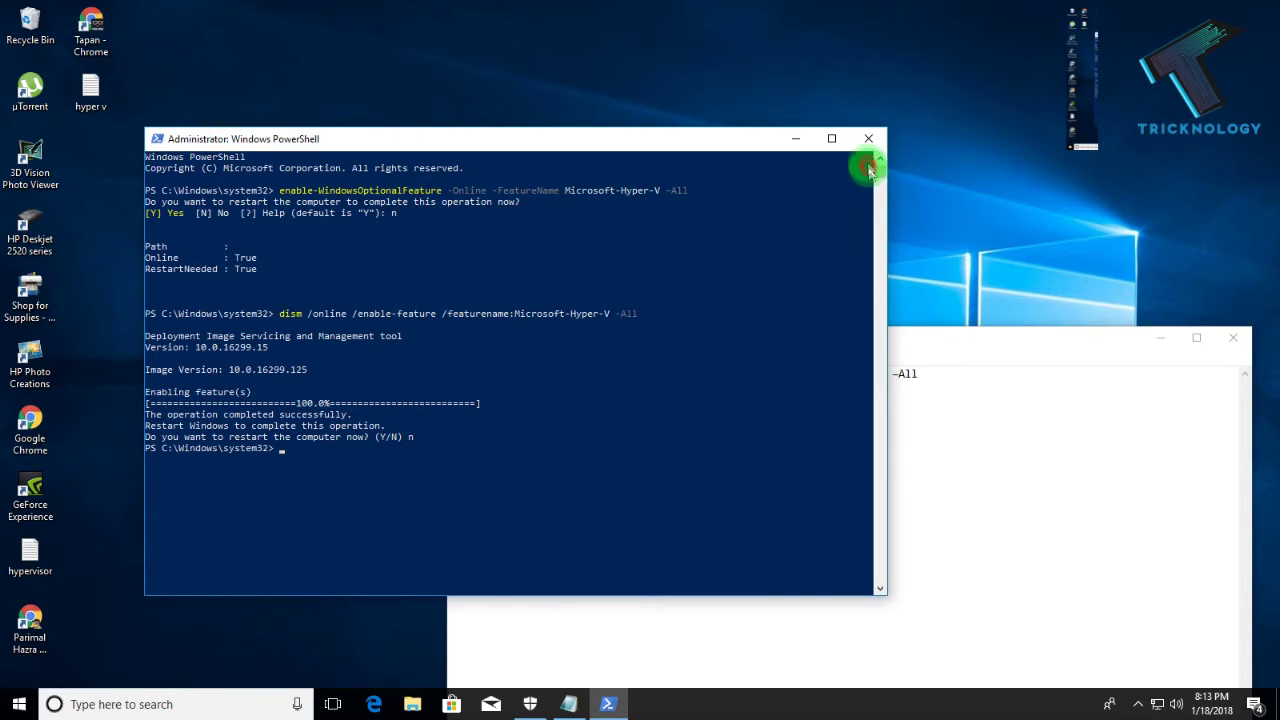
{"action": "left_click", "coordinate": [868, 139]}
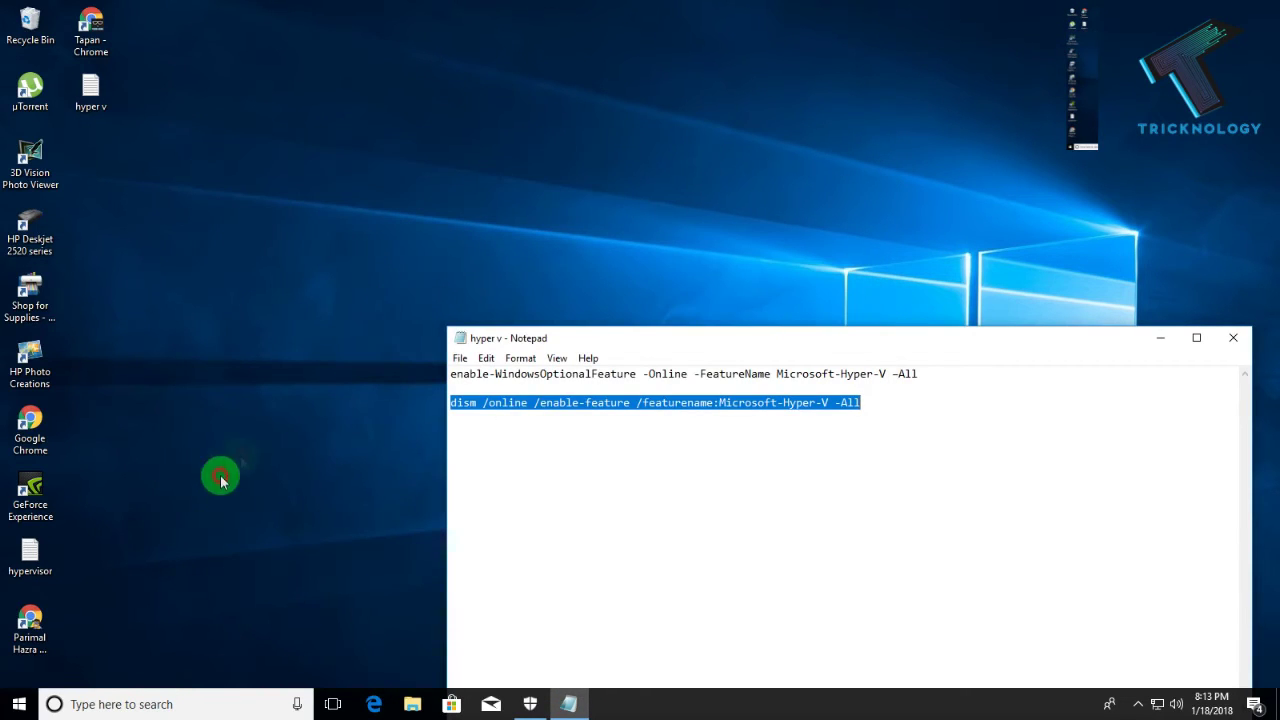
Step: Search Start for 'hyper' and launch Hyper-V Manager
{"action": "left_click", "coordinate": [18, 704]}
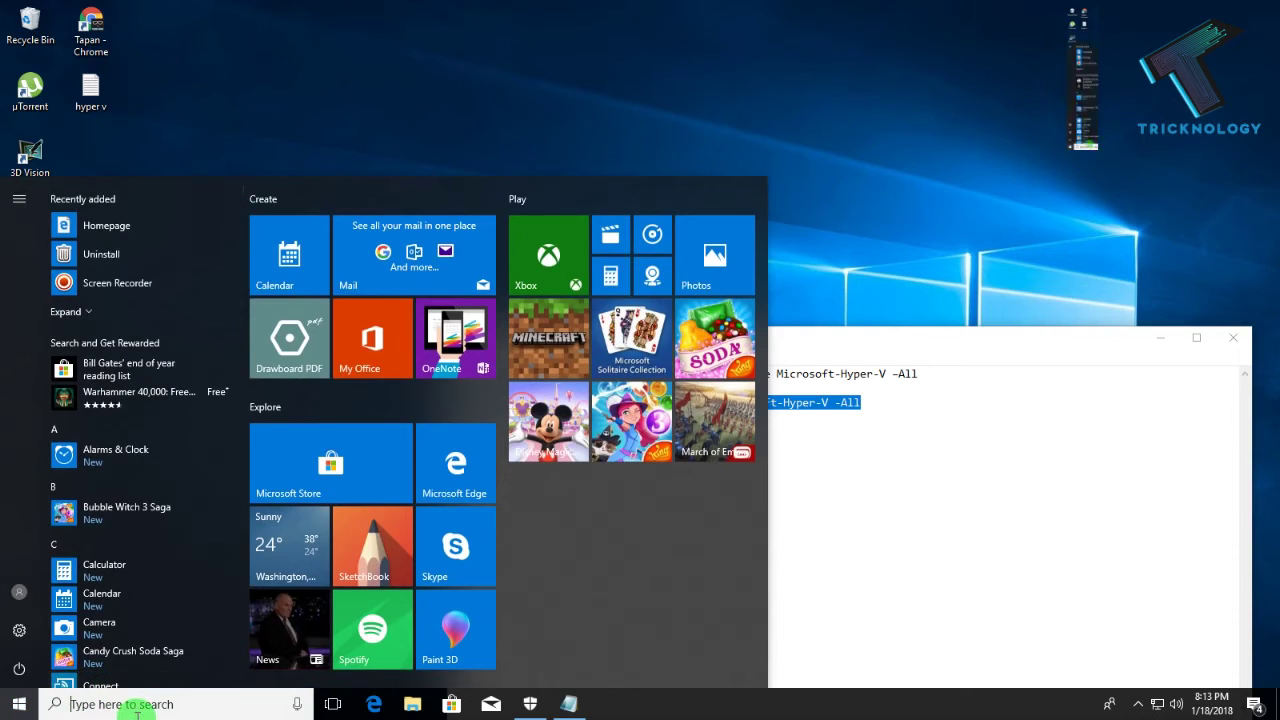
{"action": "type", "text": "h"}
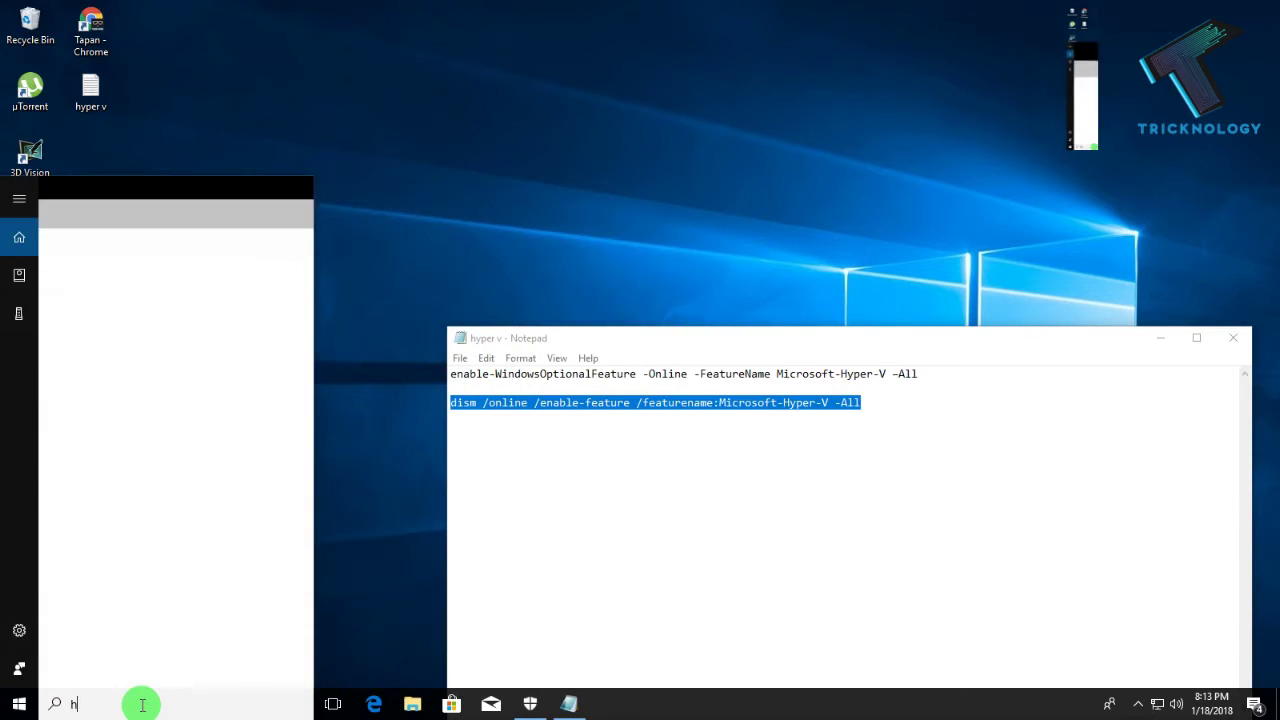
{"action": "type", "text": "yper"}
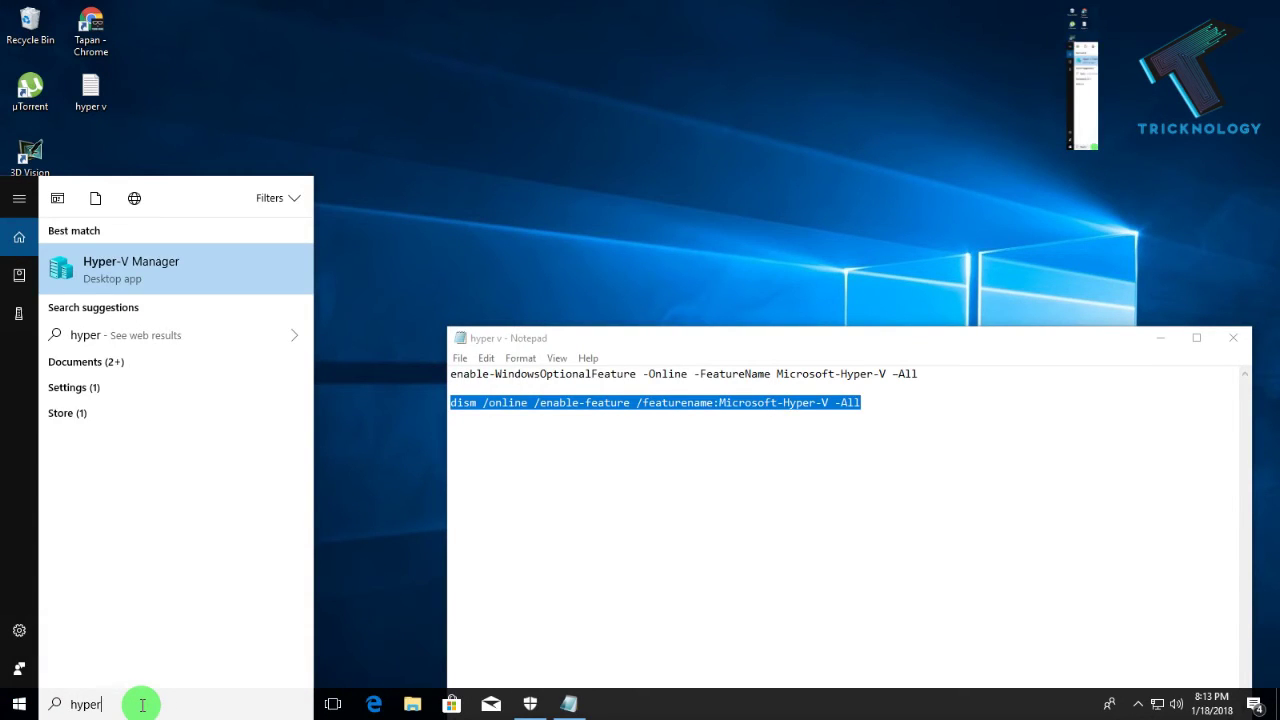
{"action": "left_click", "coordinate": [152, 268]}
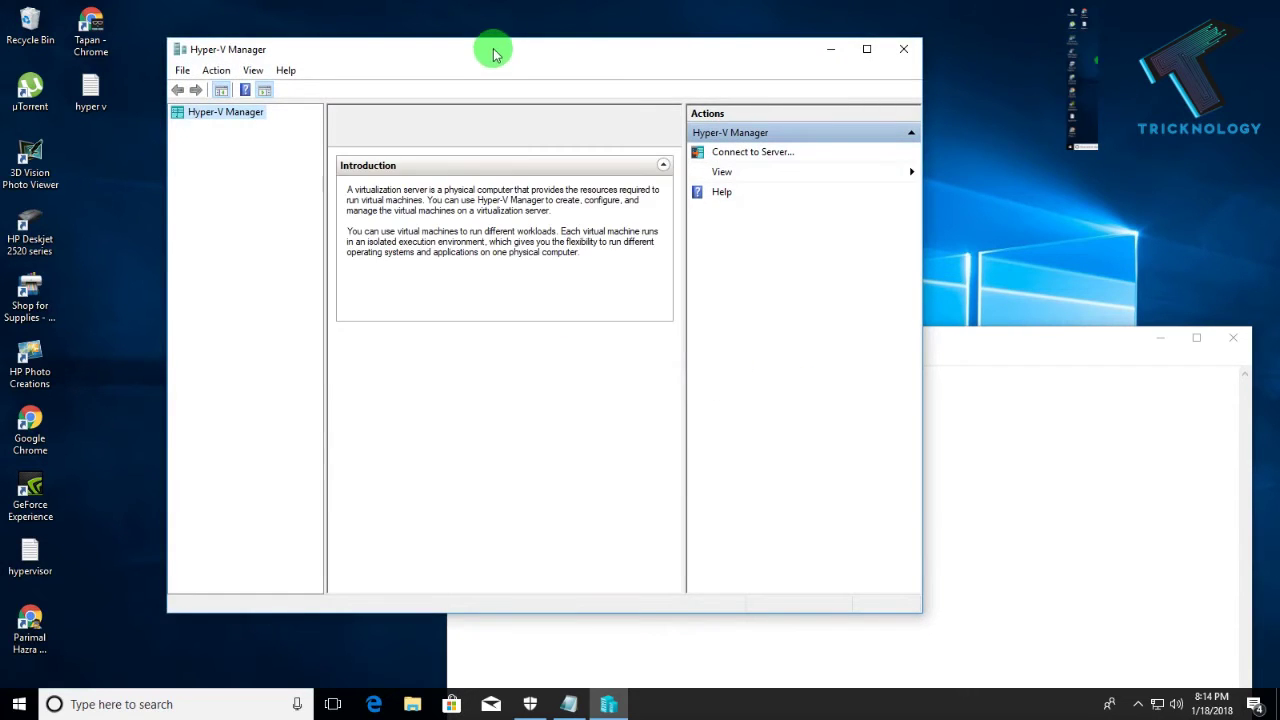
{"action": "left_click_drag", "start_coordinate": [491, 49], "coordinate": [590, 82]}
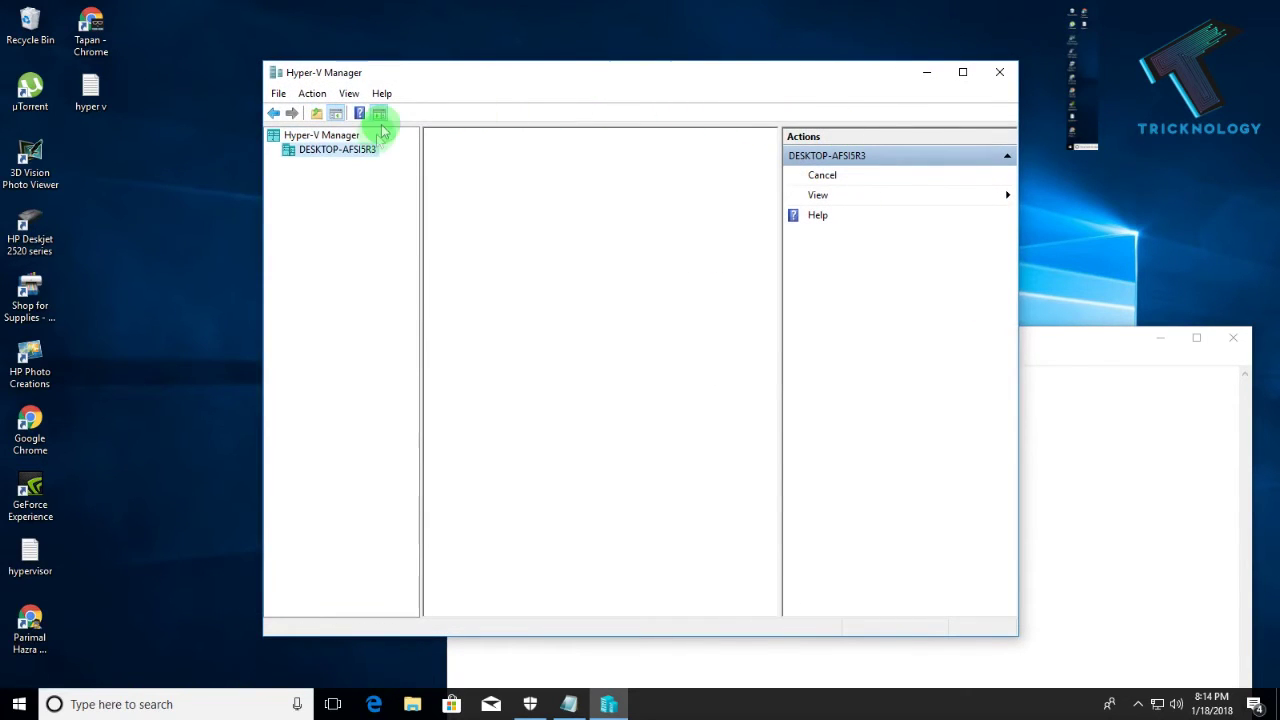
Step: Choose New > Virtual Machine from the DESKTOP-AFSI5R3 server's context menu
{"action": "left_click", "coordinate": [360, 149]}
{"action": "left_click", "coordinate": [337, 137]}
{"action": "right_click", "coordinate": [337, 138]}
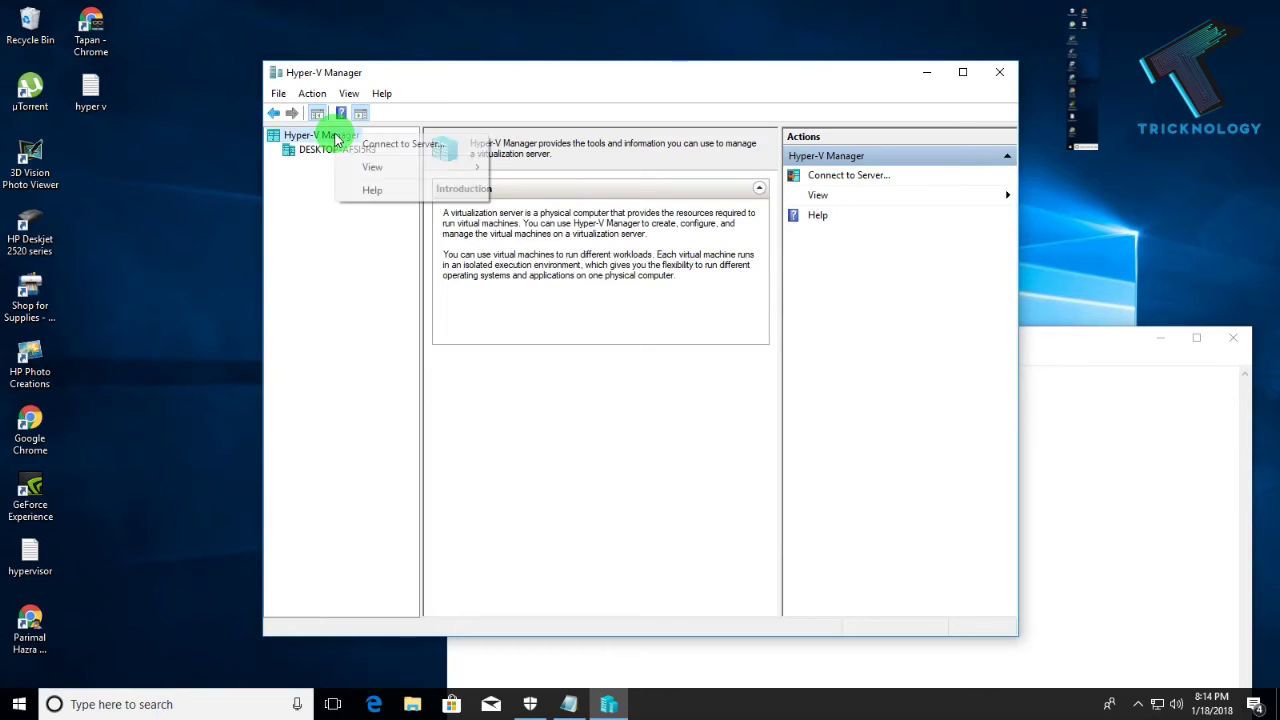
{"action": "left_click", "coordinate": [318, 150]}
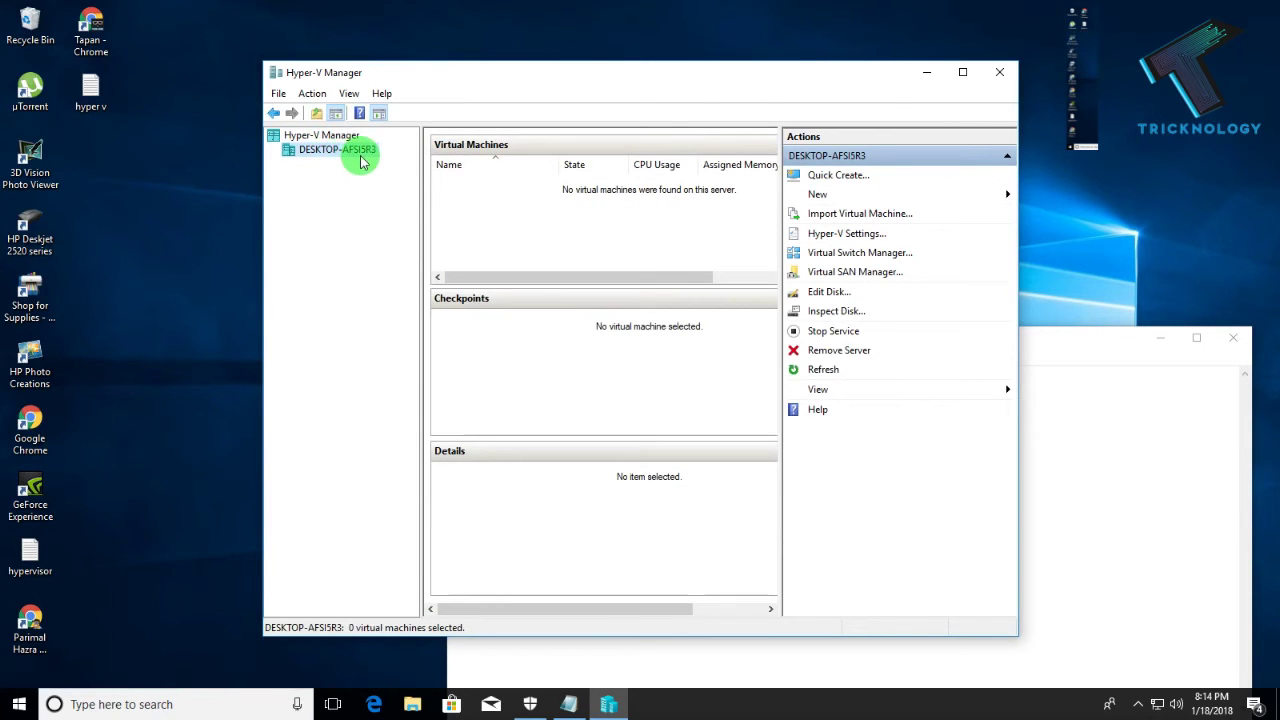
{"action": "right_click", "coordinate": [358, 153]}
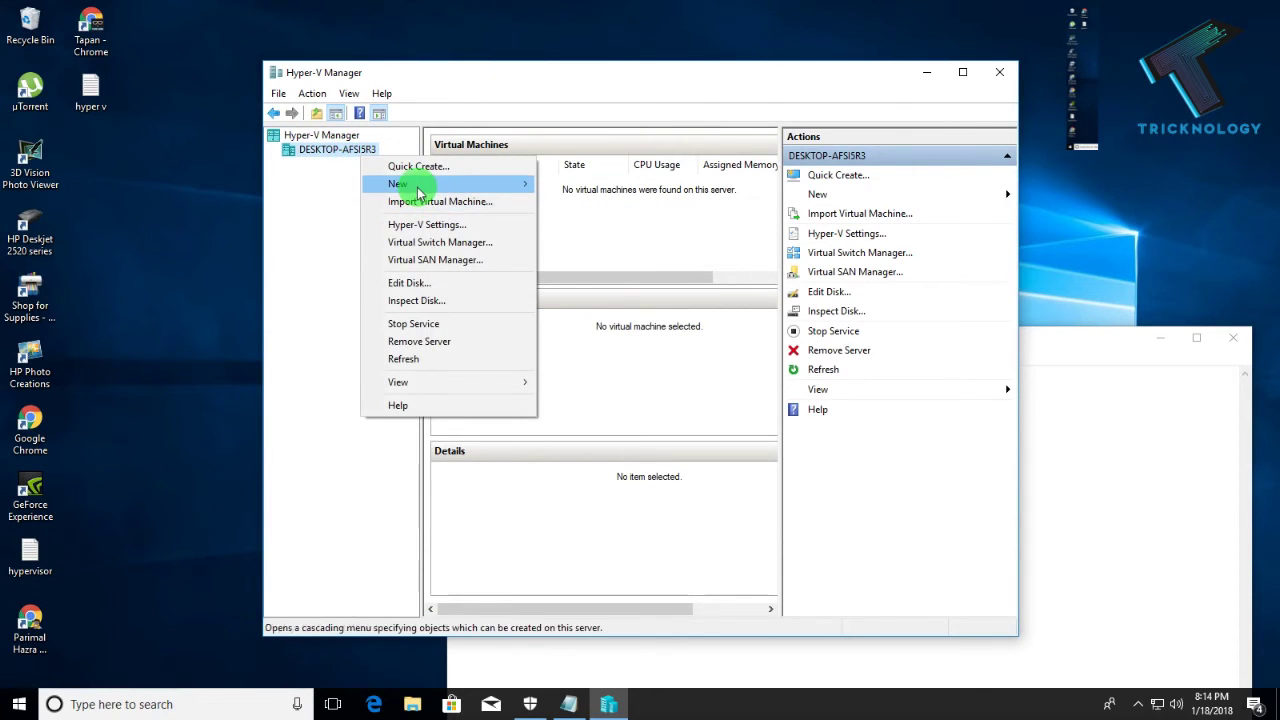
{"action": "mouse_move", "coordinate": [420, 193]}
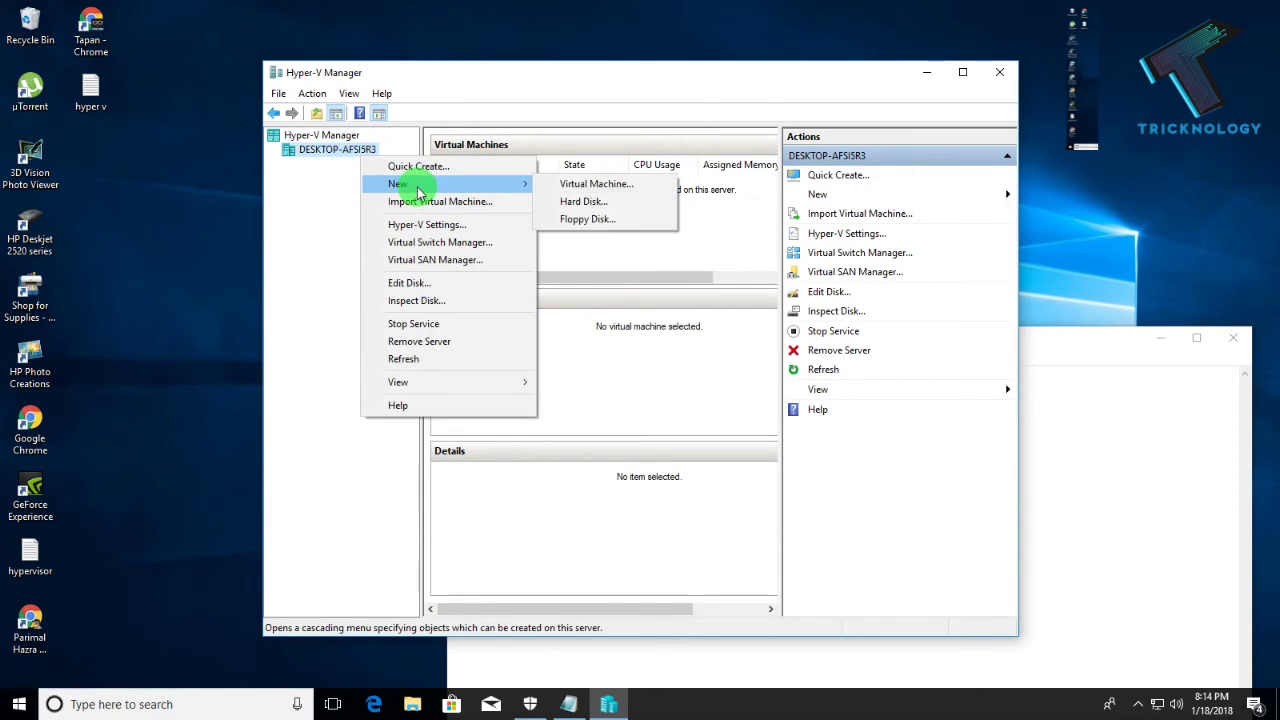
{"action": "left_click", "coordinate": [598, 186]}
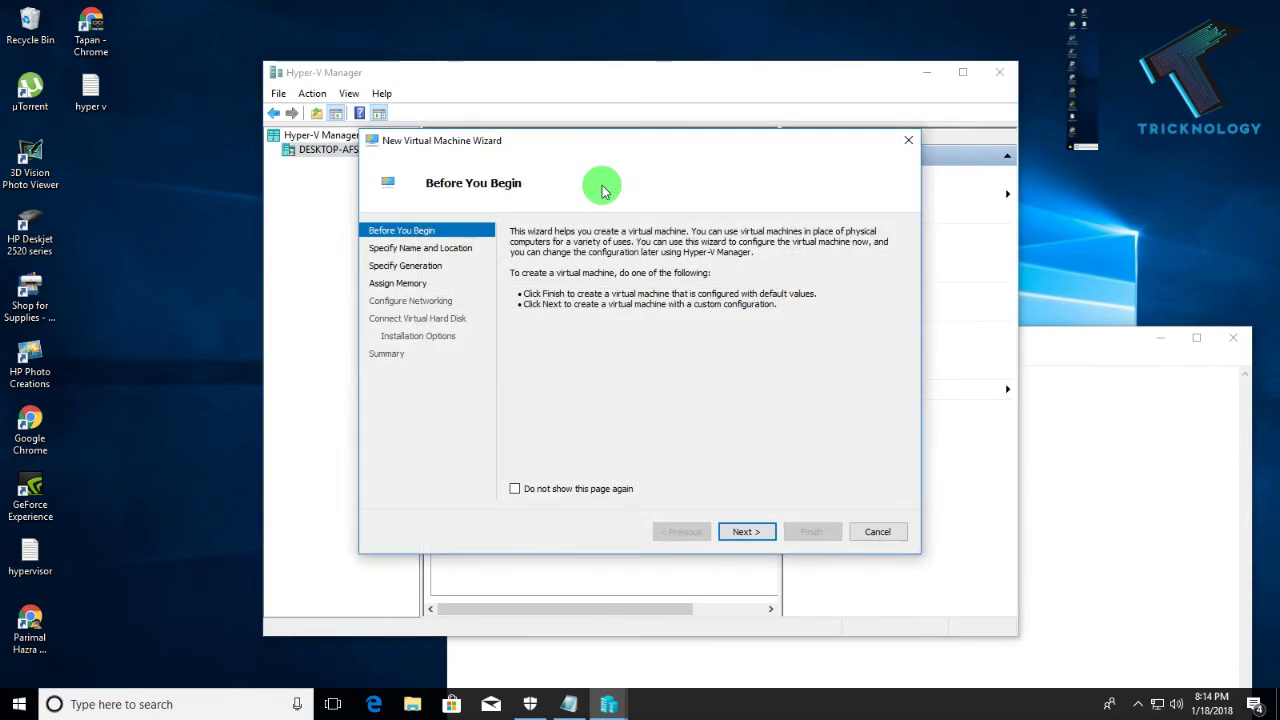
Step: Name the virtual machine 'Windows 10', advance to the Generation page, then open Recycle Bin
{"action": "left_click", "coordinate": [750, 531]}
{"action": "type", "text": "Wi"}
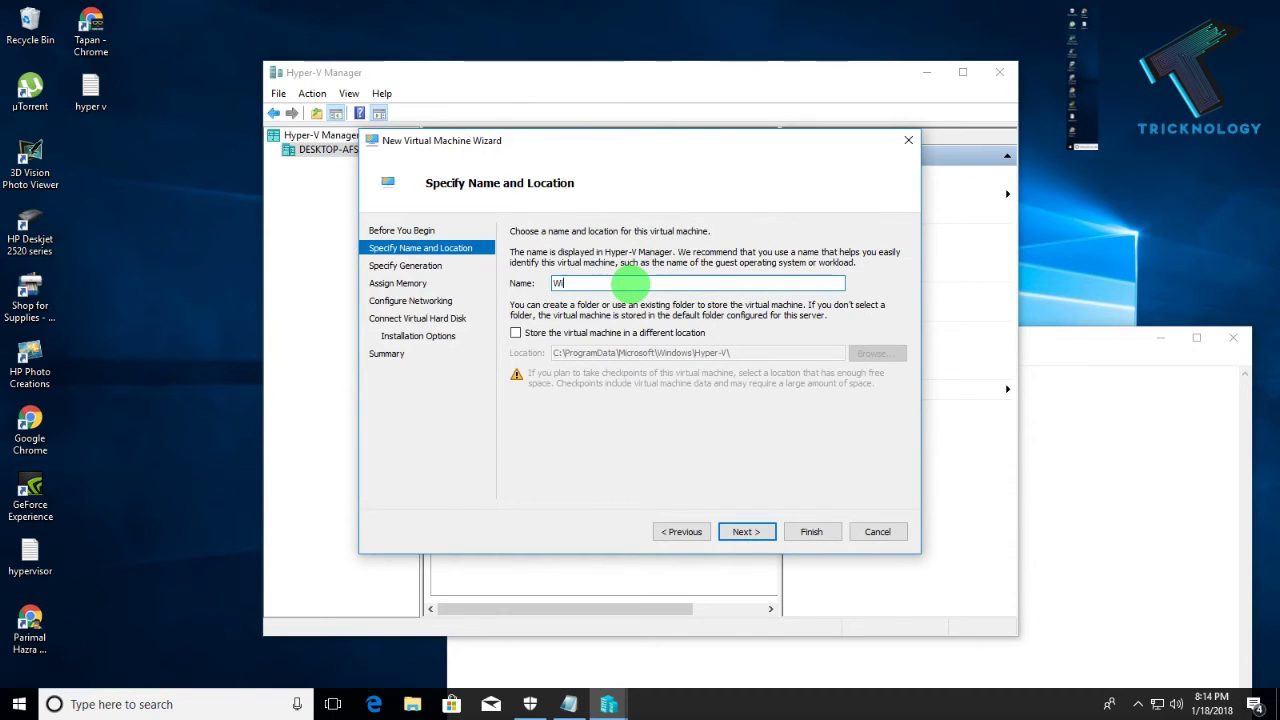
{"action": "type", "text": "ndows 10"}
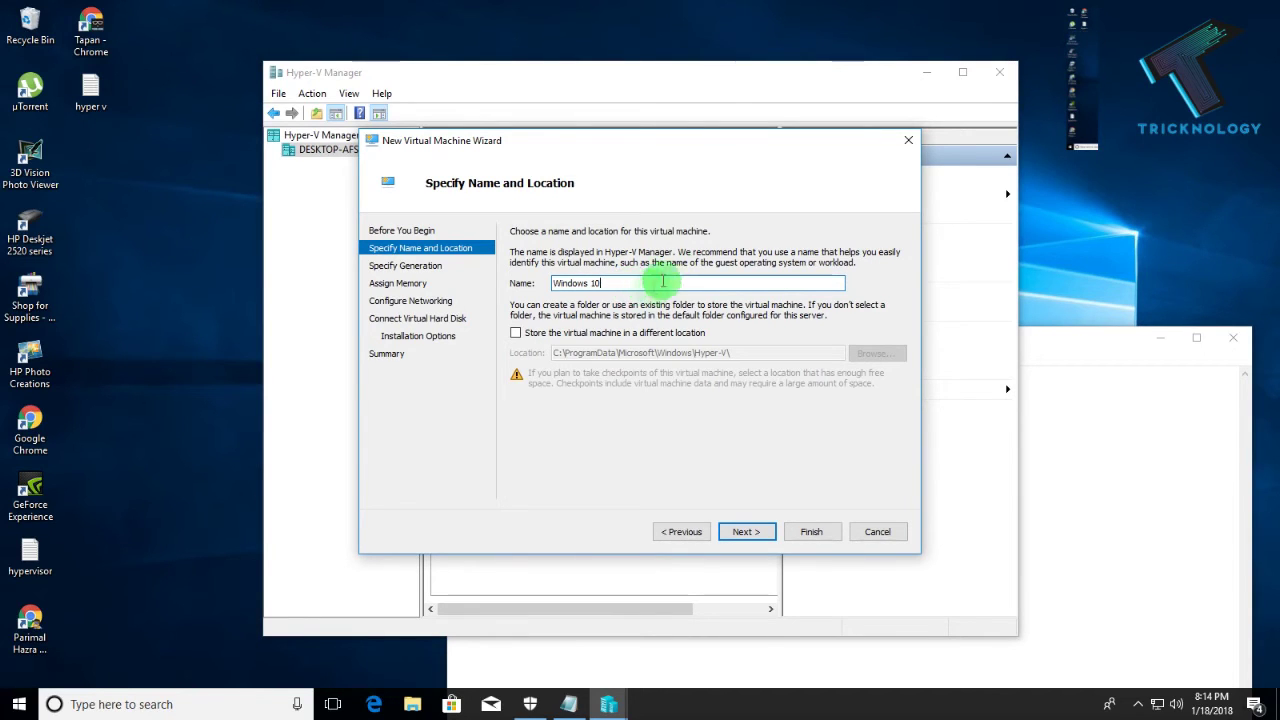
{"action": "left_click", "coordinate": [758, 532]}
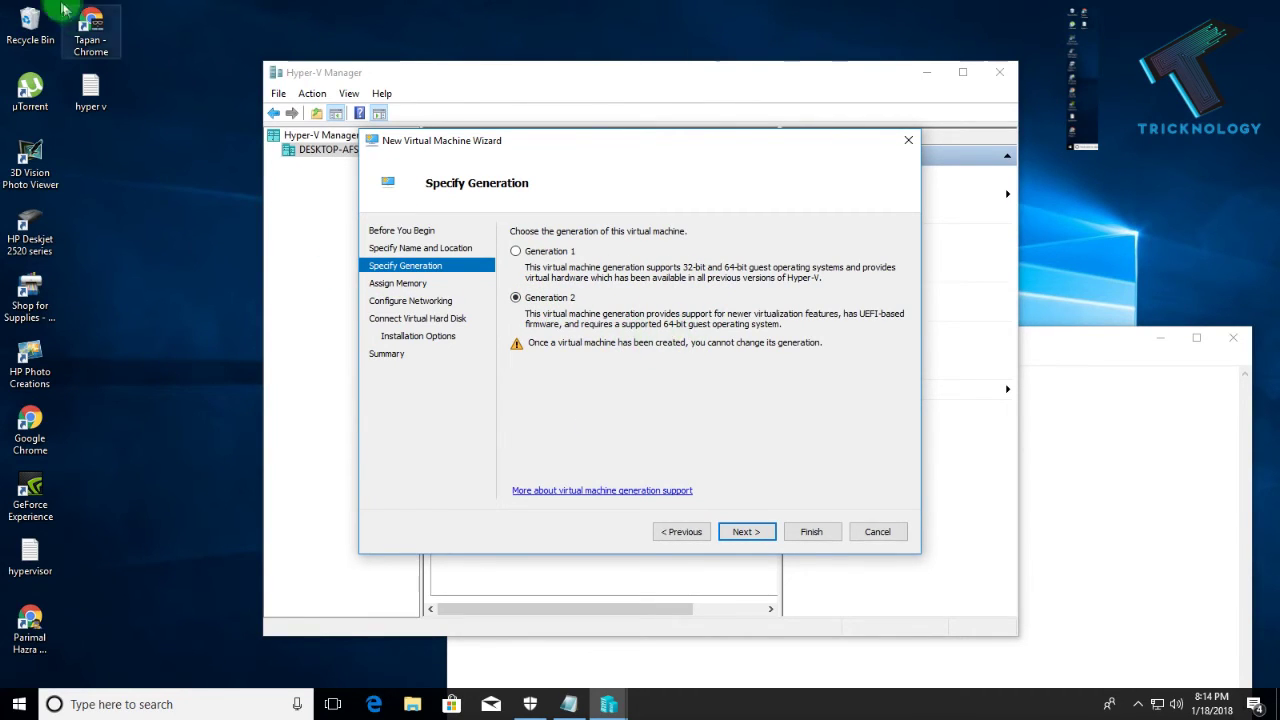
{"action": "double_click", "coordinate": [30, 24]}
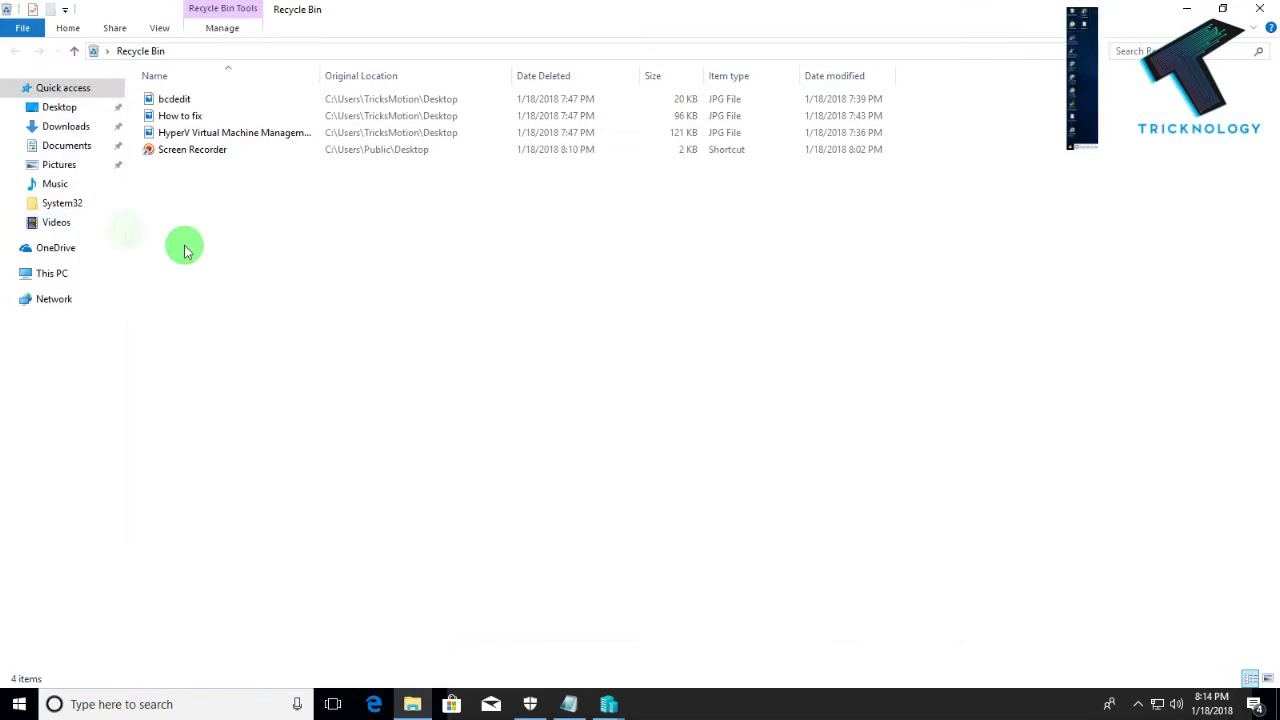
Step: View This PC's System properties, confirming Windows 10 Pro 64-bit, then close the window
{"action": "left_click", "coordinate": [85, 274]}
{"action": "right_click", "coordinate": [607, 358]}
{"action": "left_click", "coordinate": [686, 528]}
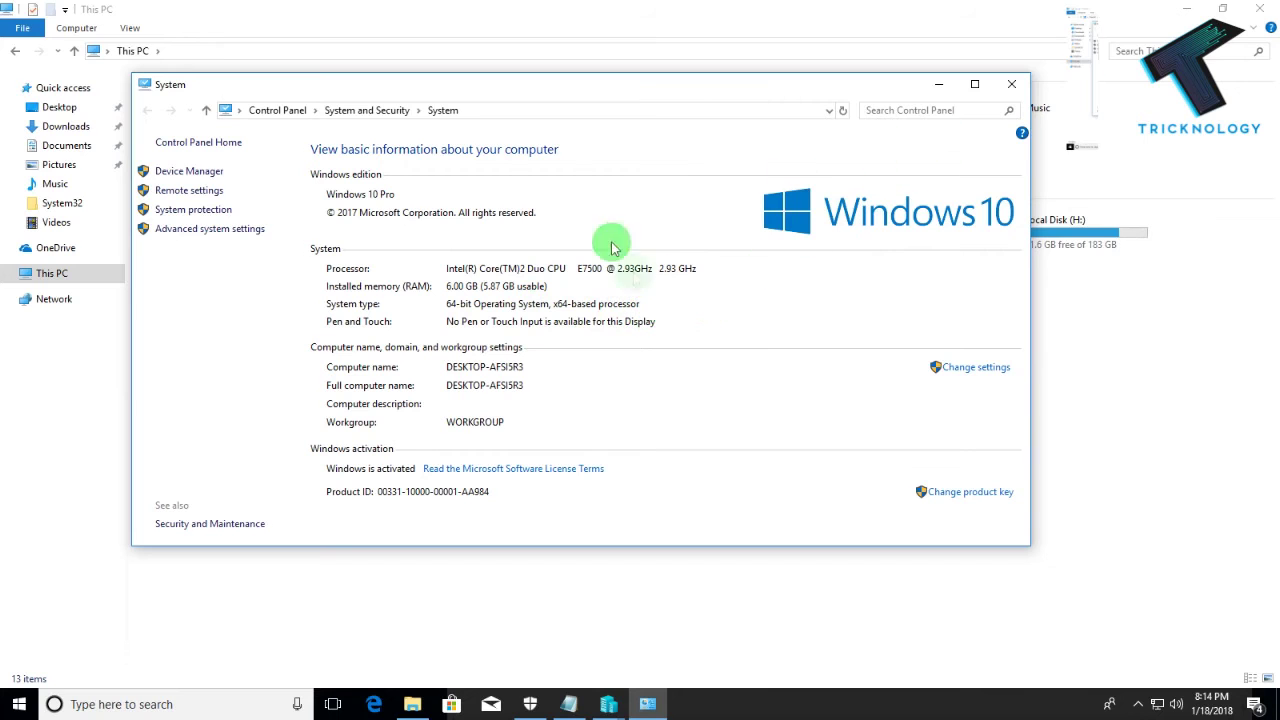
{"action": "left_click", "coordinate": [1011, 84]}
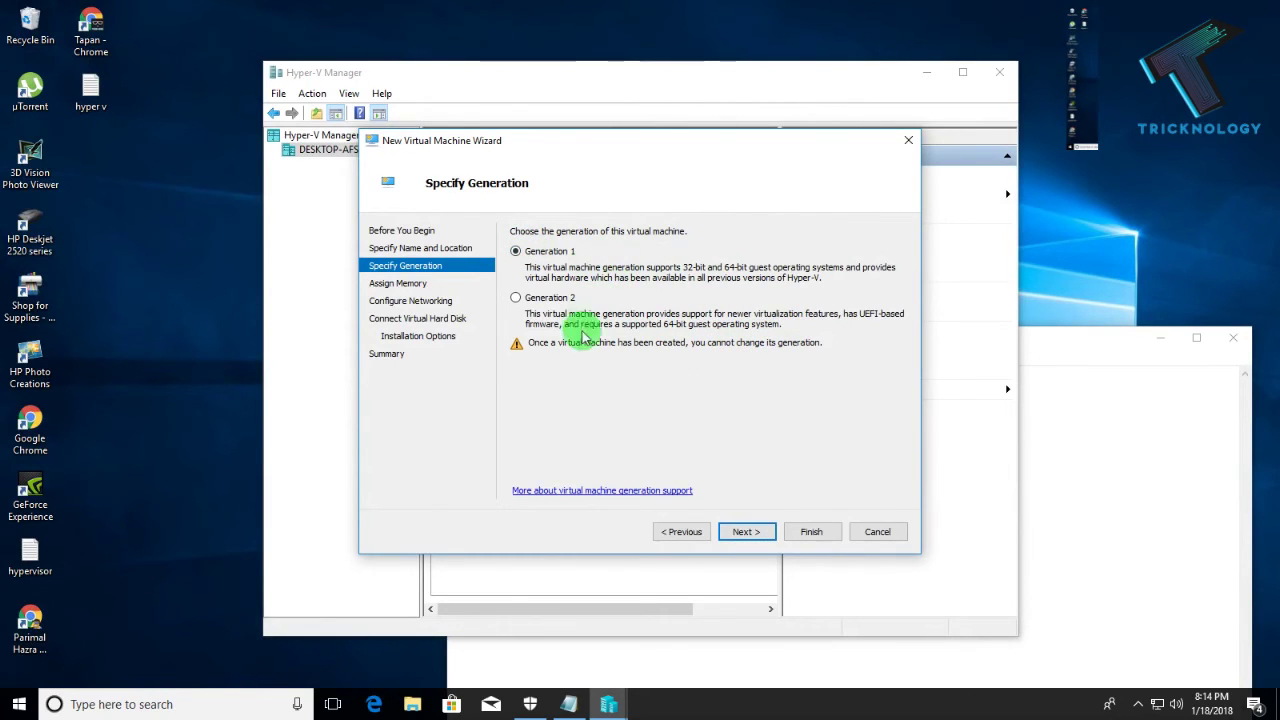
Step: Choose Generation 1 and enter 200 as the startup memory
{"action": "left_click", "coordinate": [557, 255]}
{"action": "left_click", "coordinate": [745, 531]}
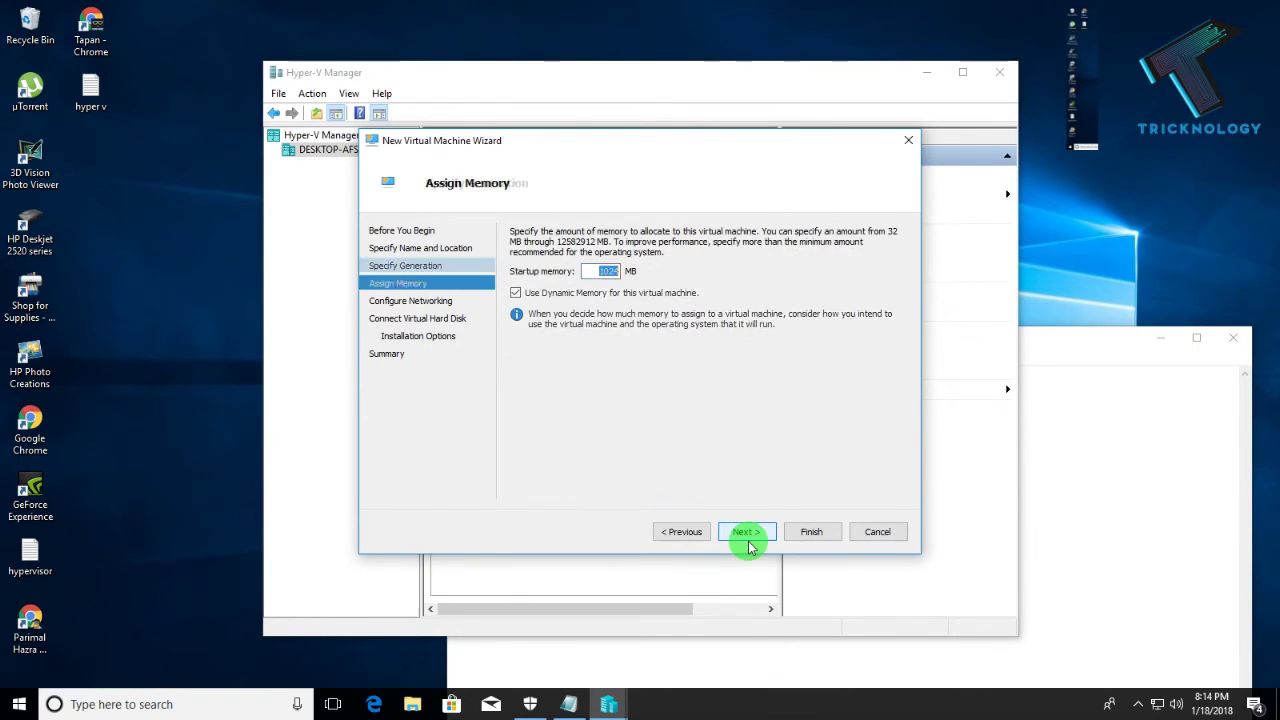
{"action": "left_click", "coordinate": [594, 271]}
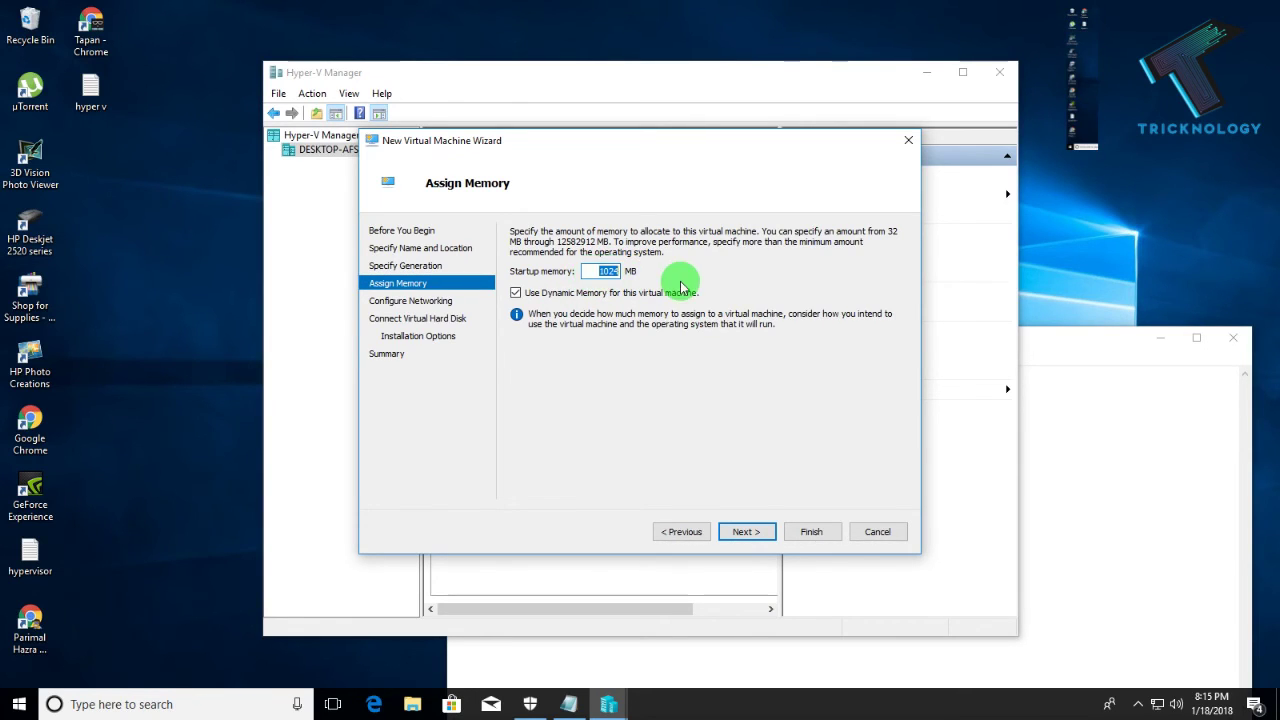
{"action": "type", "text": "2000"}
{"action": "left_click", "coordinate": [745, 532]}
Step: Leave networking Not Connected and keep creating a new 127 GB Windows 10.vhdx disk
{"action": "left_click", "coordinate": [650, 263]}
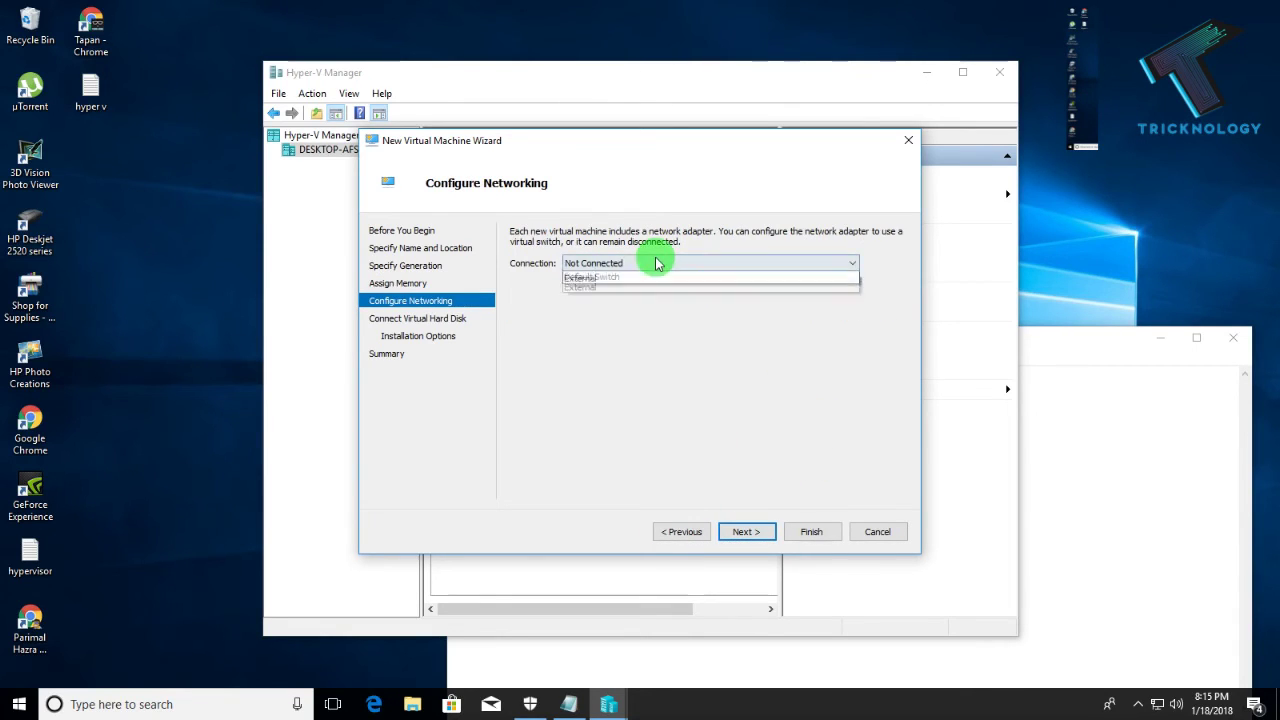
{"action": "left_click", "coordinate": [613, 316]}
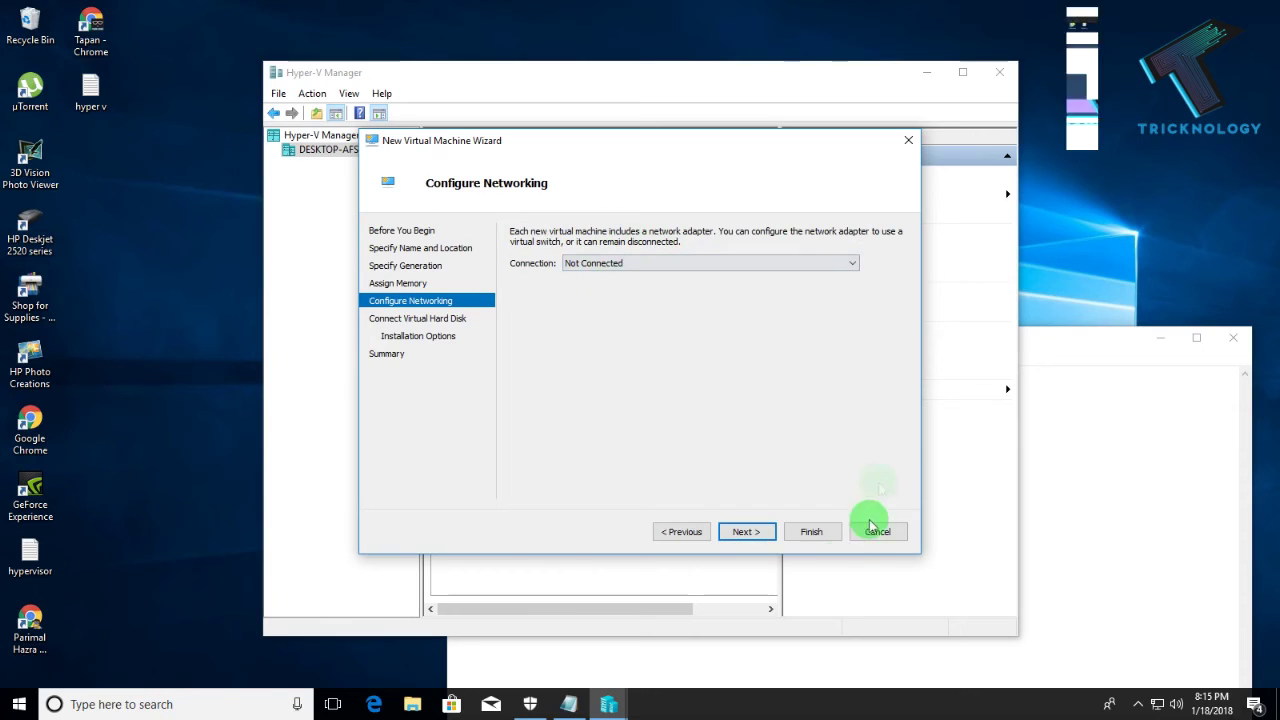
{"action": "left_click", "coordinate": [643, 263]}
{"action": "left_click", "coordinate": [600, 320]}
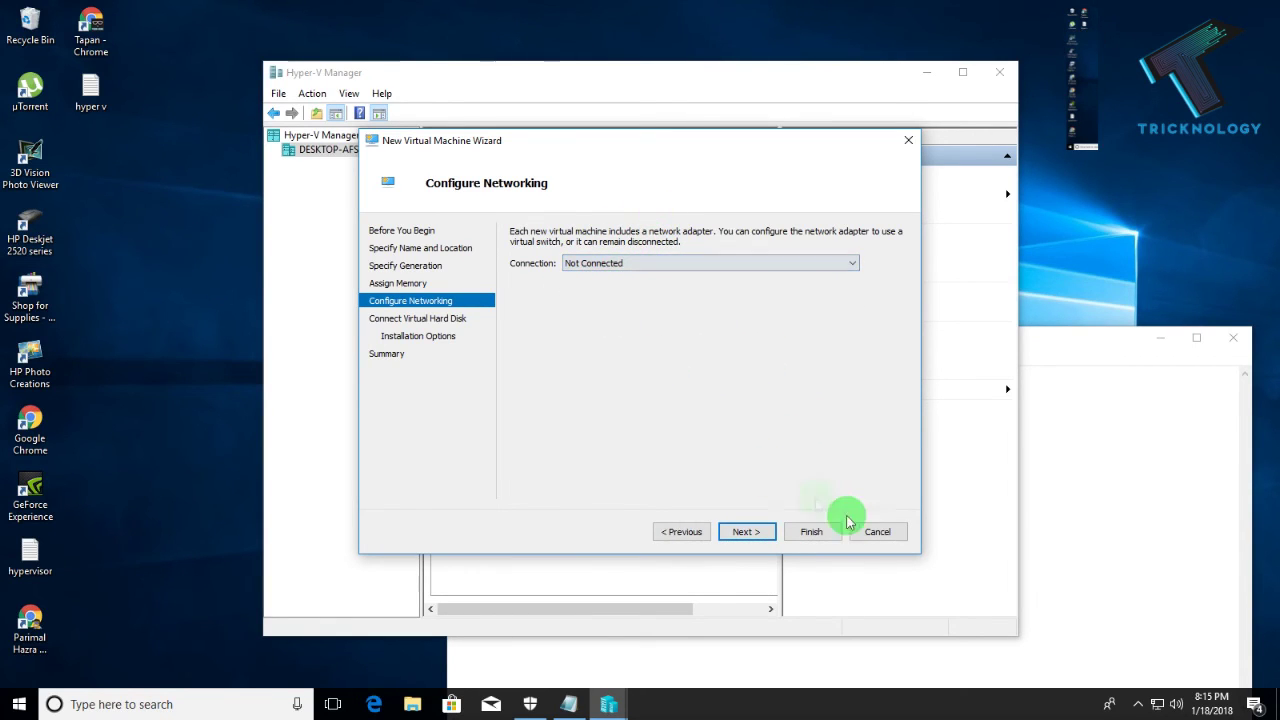
{"action": "left_click", "coordinate": [755, 533]}
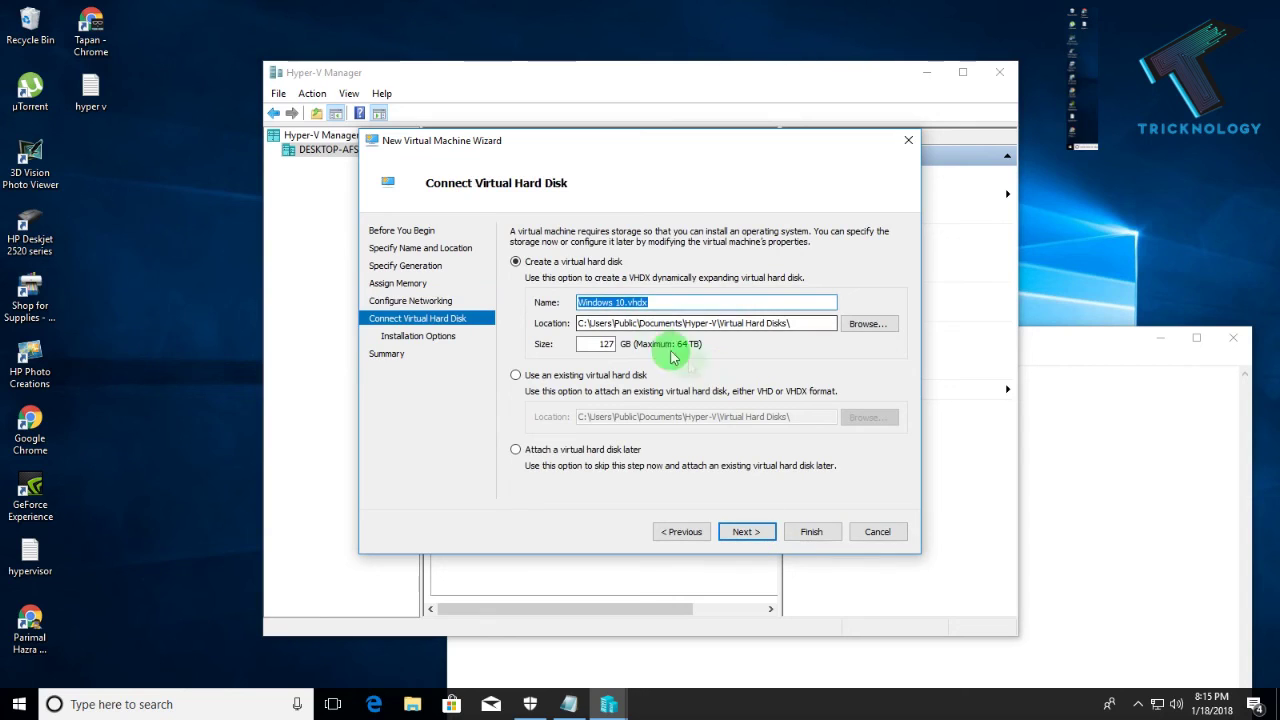
{"action": "left_click", "coordinate": [583, 376]}
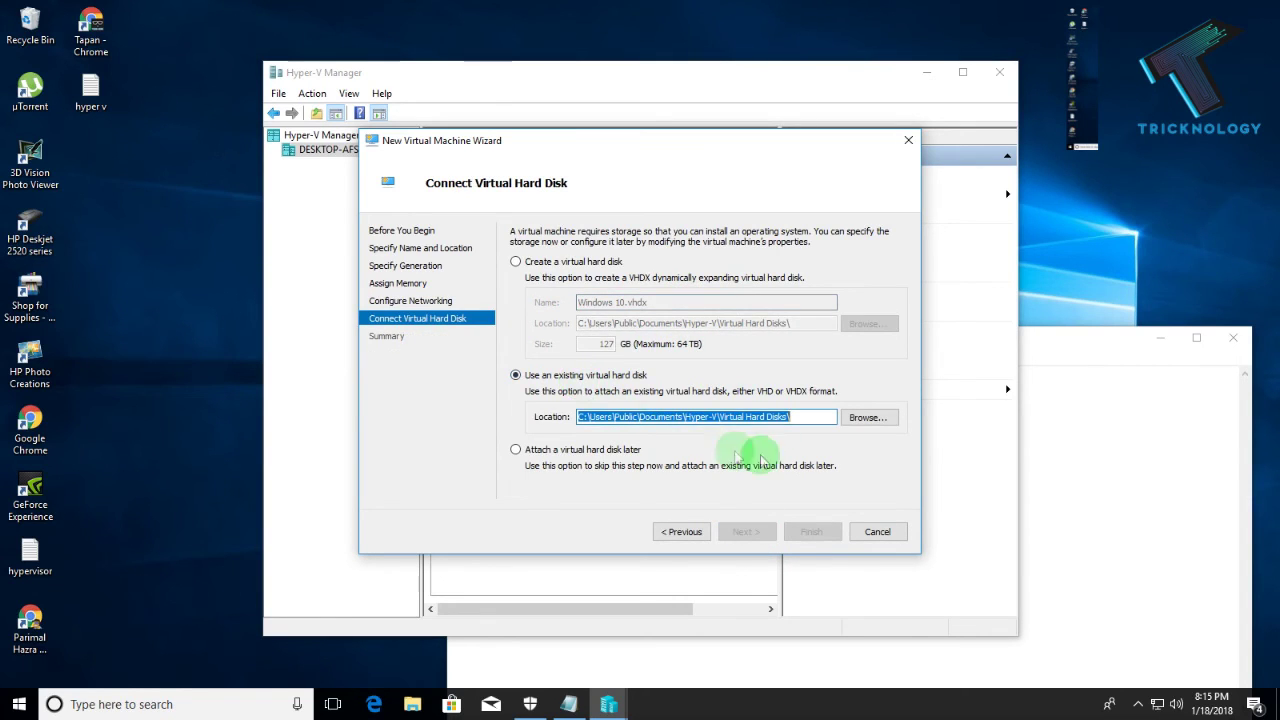
{"action": "left_click", "coordinate": [516, 263]}
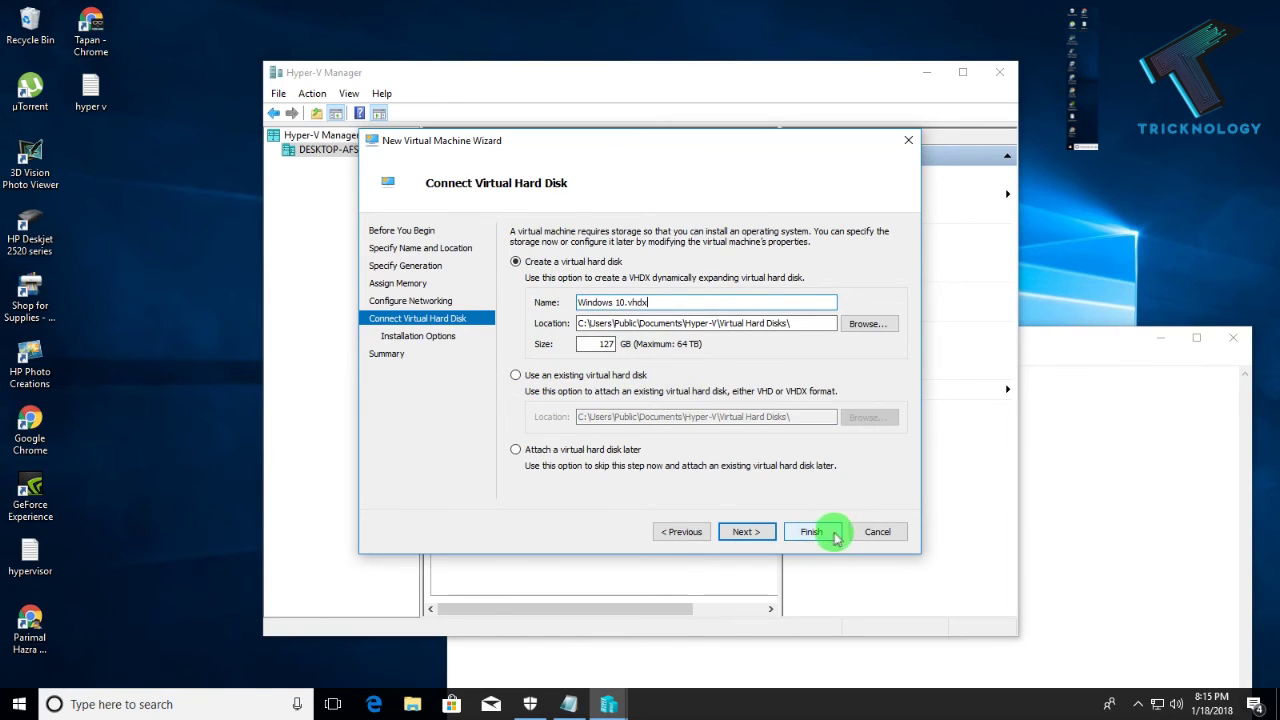
{"action": "left_click", "coordinate": [748, 528]}
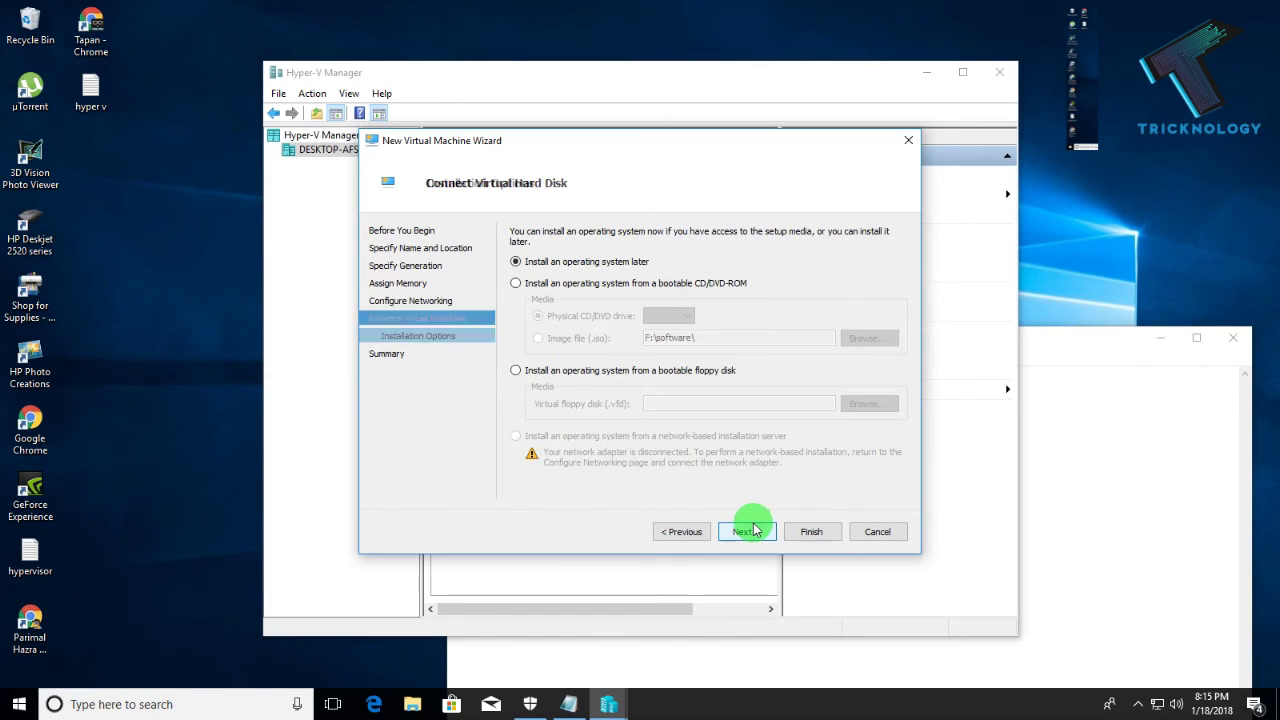
Step: Set the install media to the ubuntu-16.04.1-desktop-amd64.iso image file
{"action": "left_click", "coordinate": [527, 285]}
{"action": "left_click", "coordinate": [574, 344]}
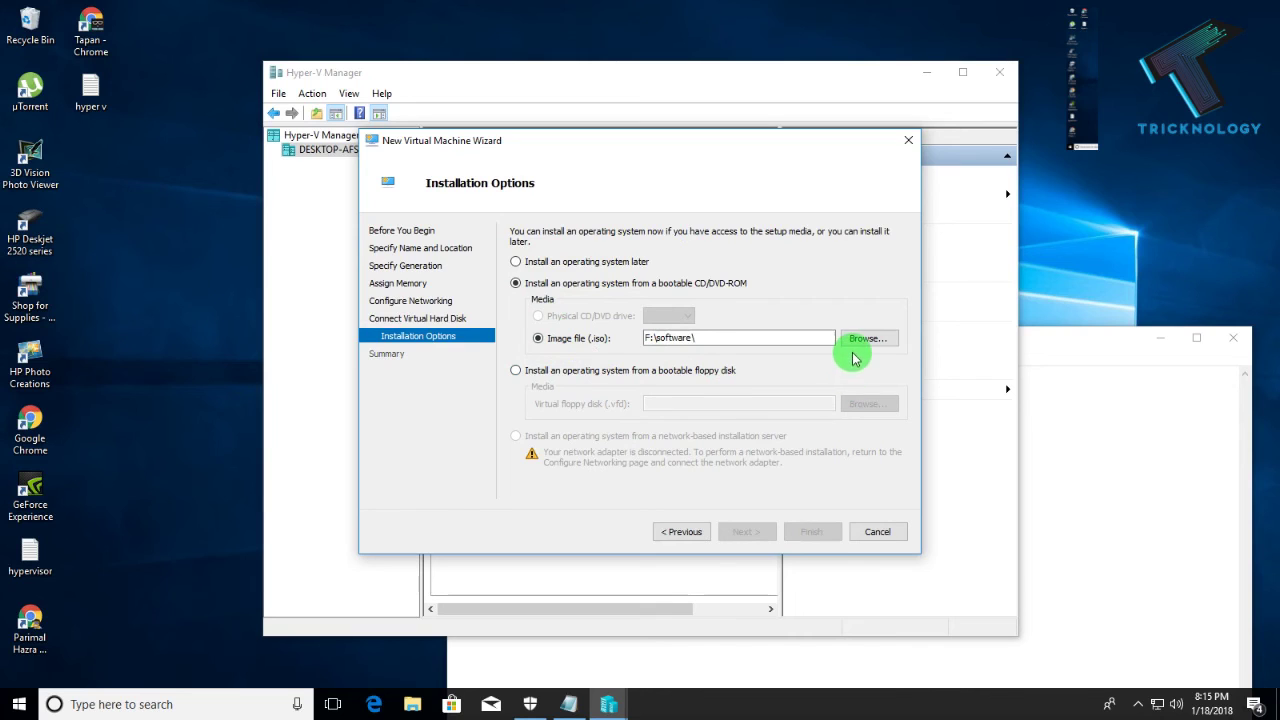
{"action": "left_click", "coordinate": [850, 340]}
{"action": "left_click_drag", "start_coordinate": [985, 275], "coordinate": [983, 480]}
{"action": "double_click", "coordinate": [585, 427]}
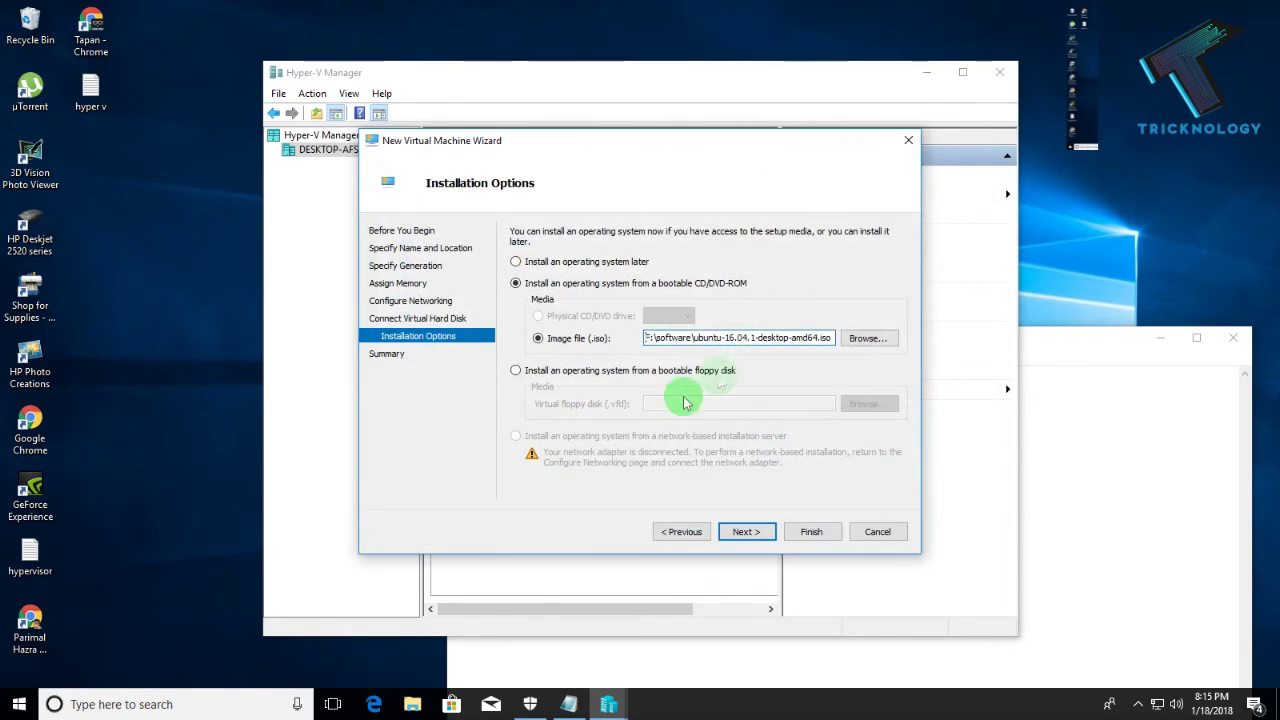
{"action": "left_click_drag", "start_coordinate": [775, 337], "coordinate": [939, 372]}
Step: Finish the wizard to create the Windows 10 VM, now listed as Off
{"action": "left_click", "coordinate": [749, 531]}
{"action": "left_click", "coordinate": [820, 531]}
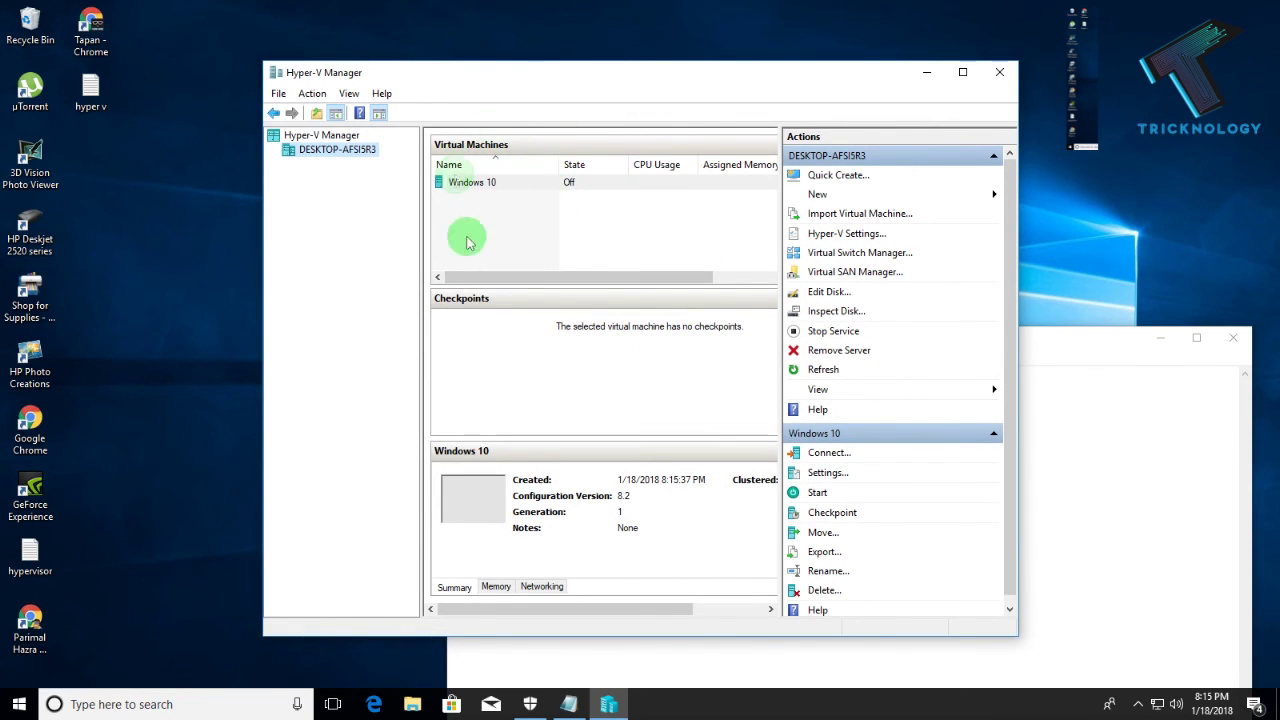
{"action": "left_click_drag", "start_coordinate": [595, 83], "coordinate": [555, 83]}
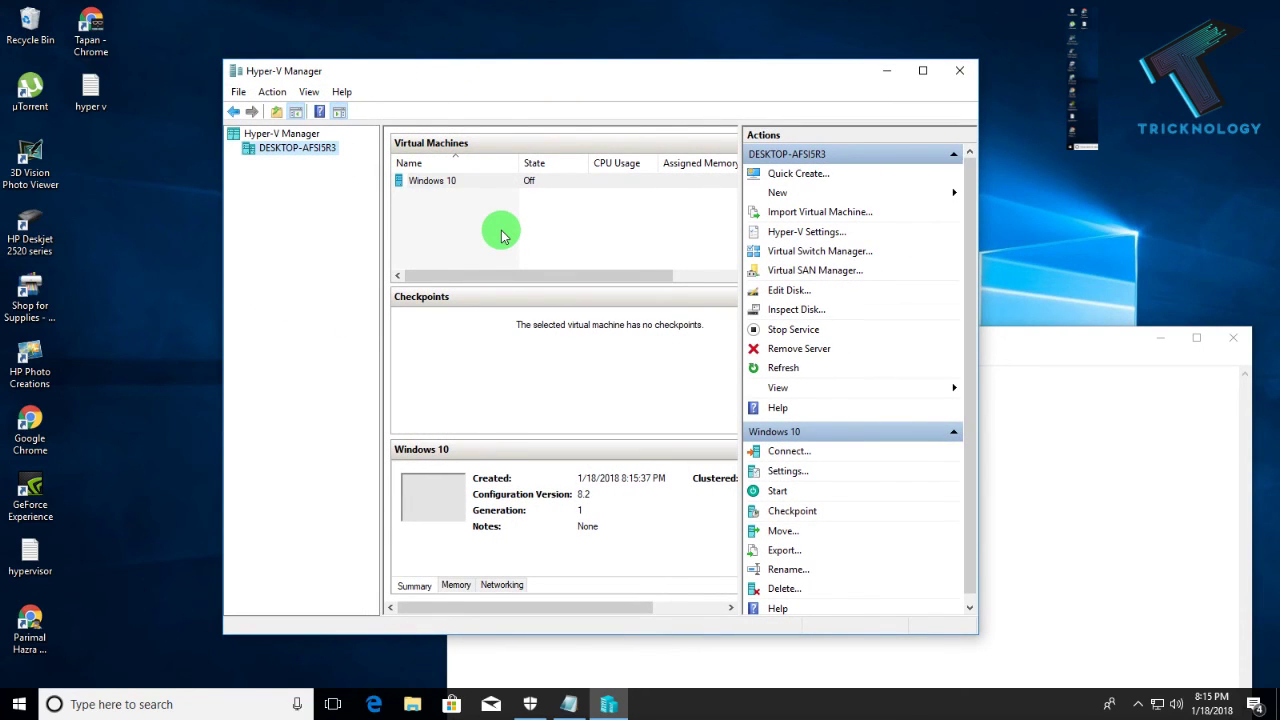
{"action": "right_click", "coordinate": [446, 182]}
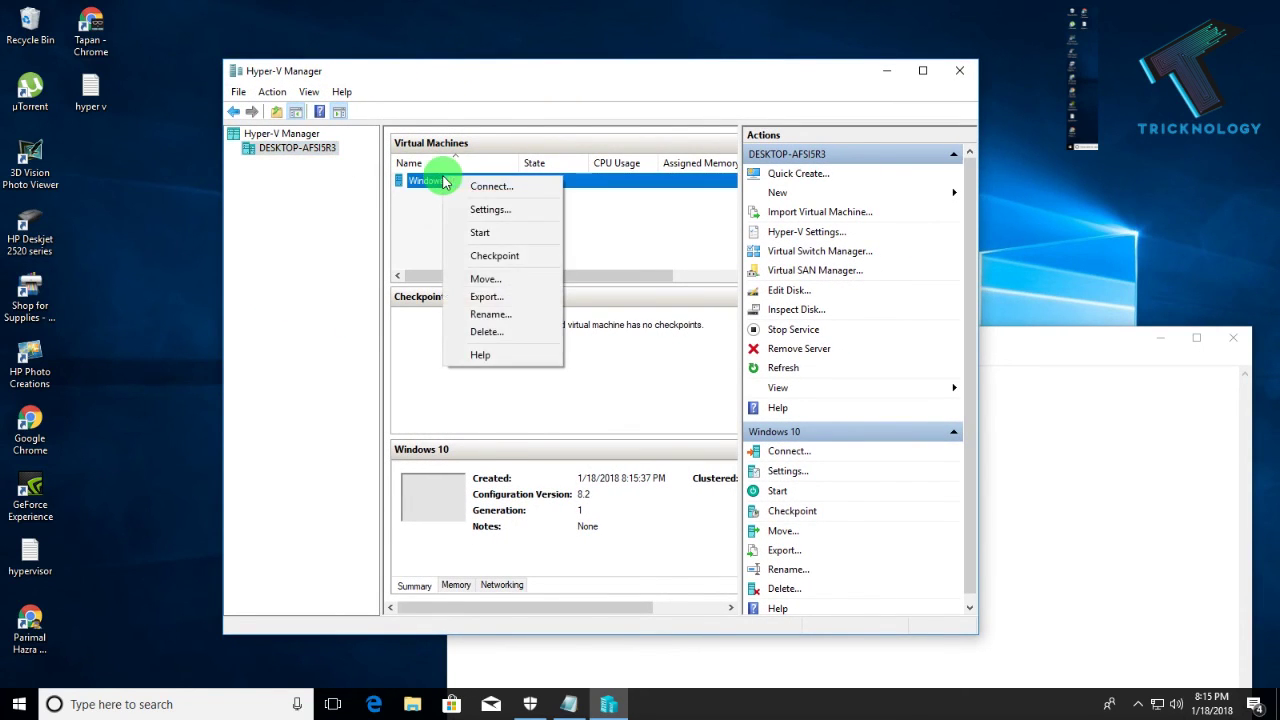
{"action": "left_click", "coordinate": [518, 433]}
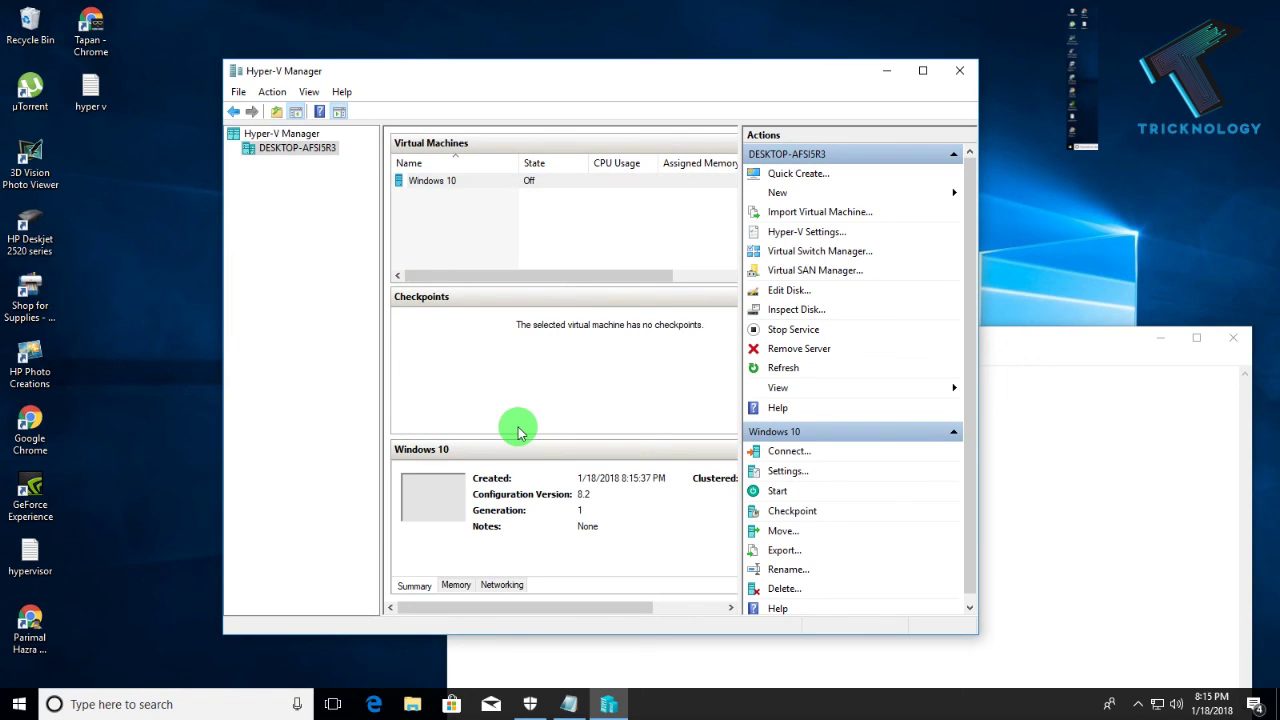